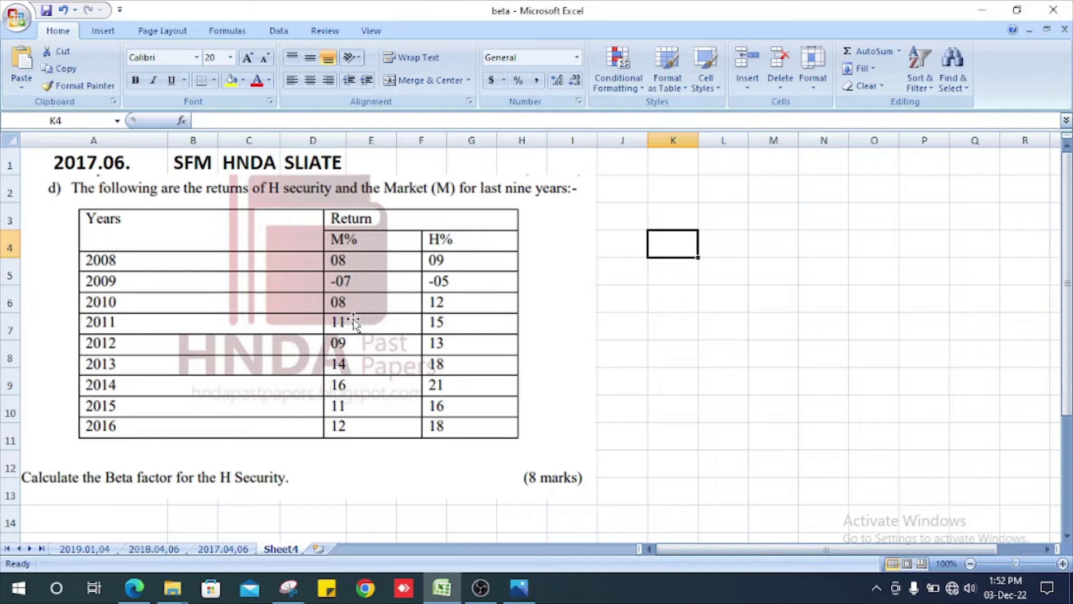
- Enter the label 'beta=' in K4 beside the returns table
scroll(360, 320, down, 2)
scroll(352, 319, up, 2)
click(634, 273)
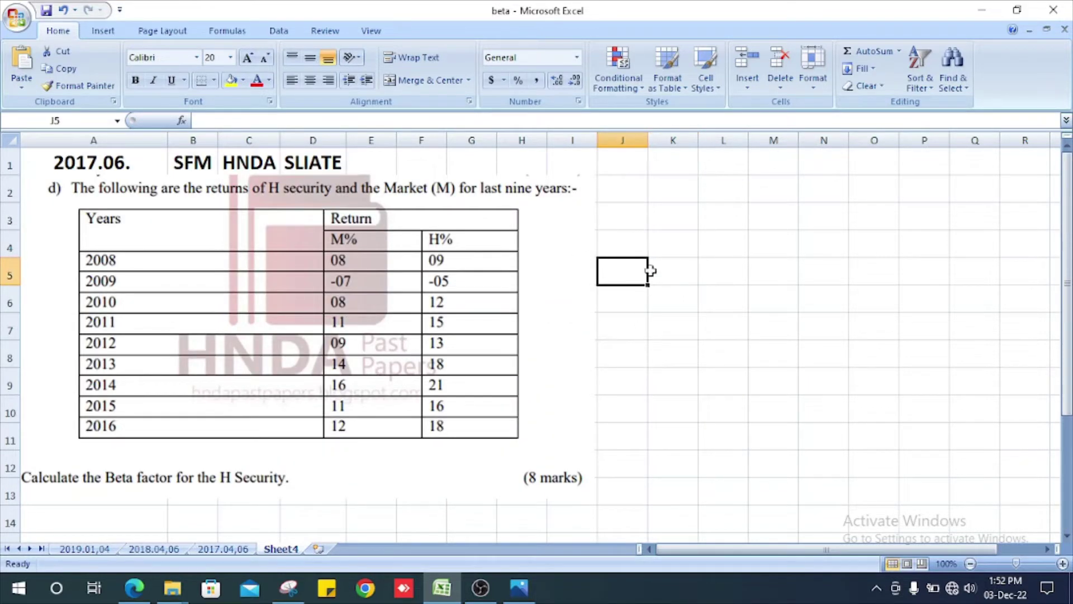
click(651, 247)
text(beta=)
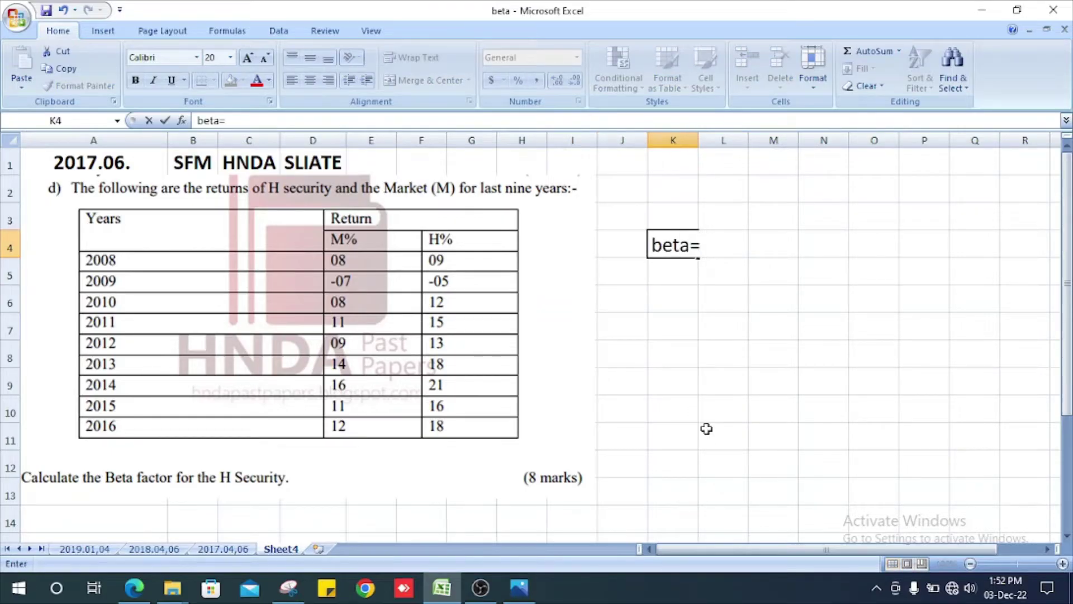
text( co)
key(BackSpace)
key(BackSpace)
key(BackSpace)
key(Tab)
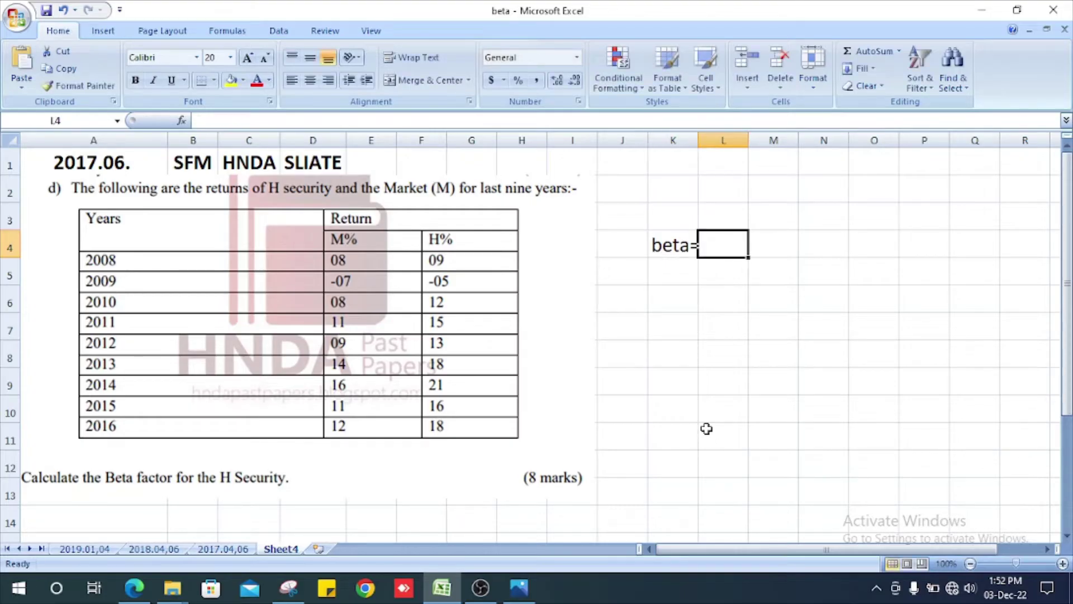
- Put an underlined 'covariance' in L4 over 'variance' in L5
text(covarianc)
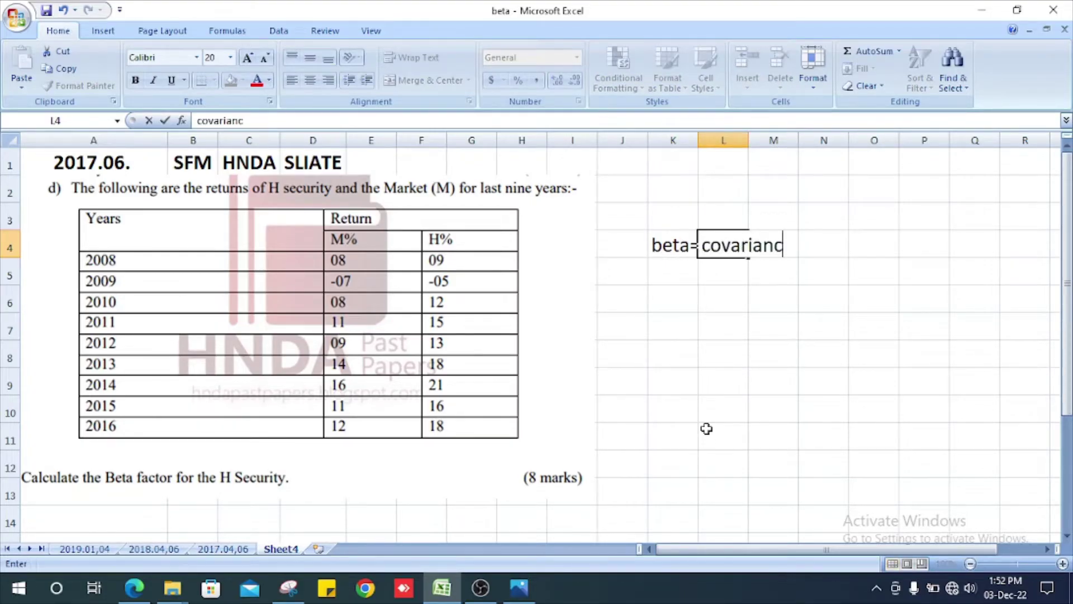
text(e)
key(Return)
key(Up)
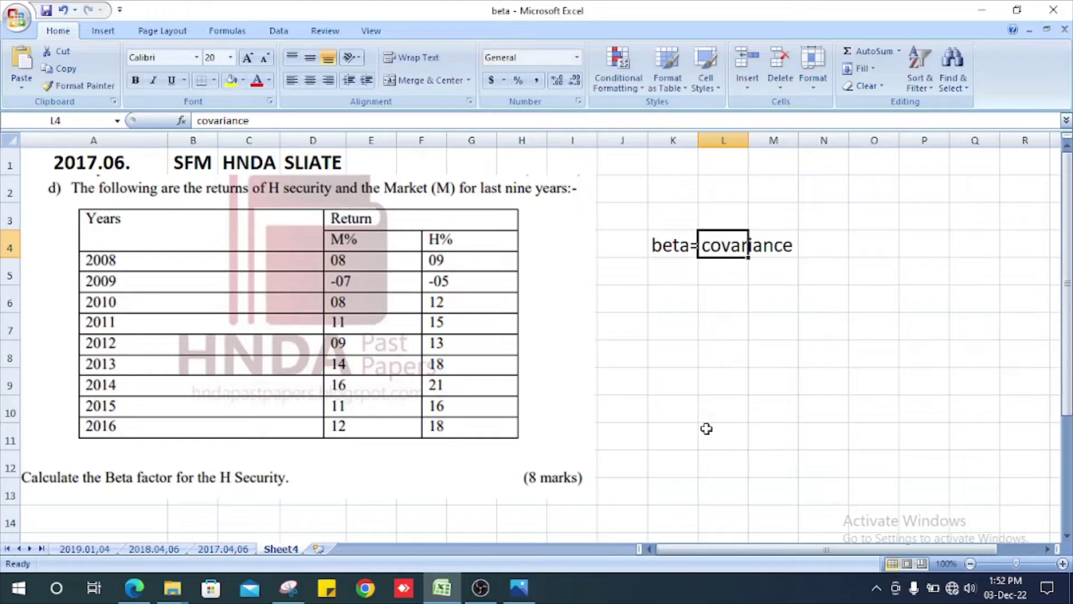
key(ctrl+u)
key(Down)
text(vari)
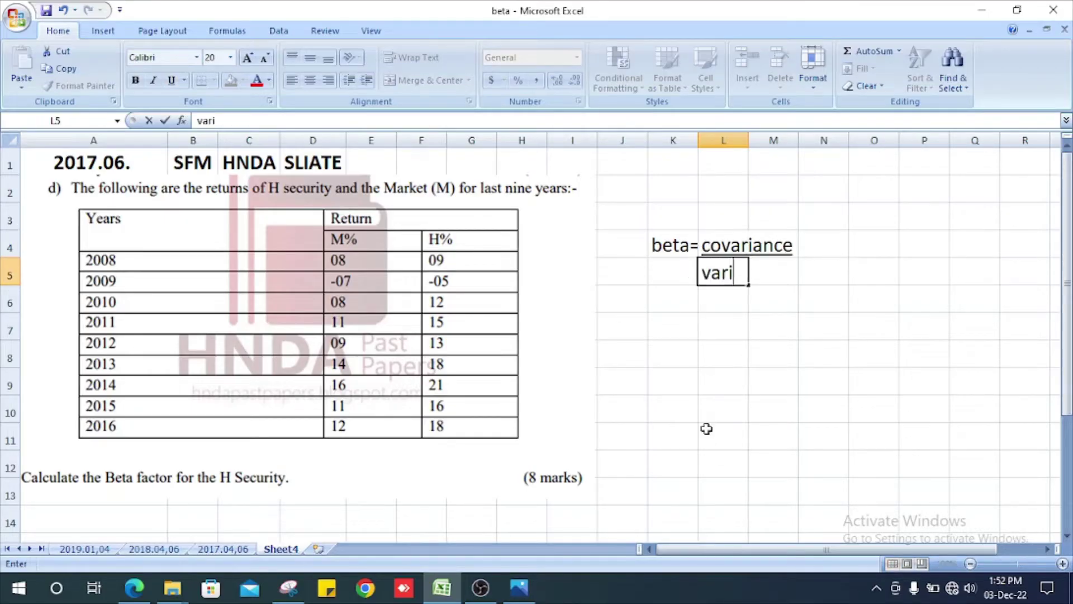
text(ance)
key(Return)
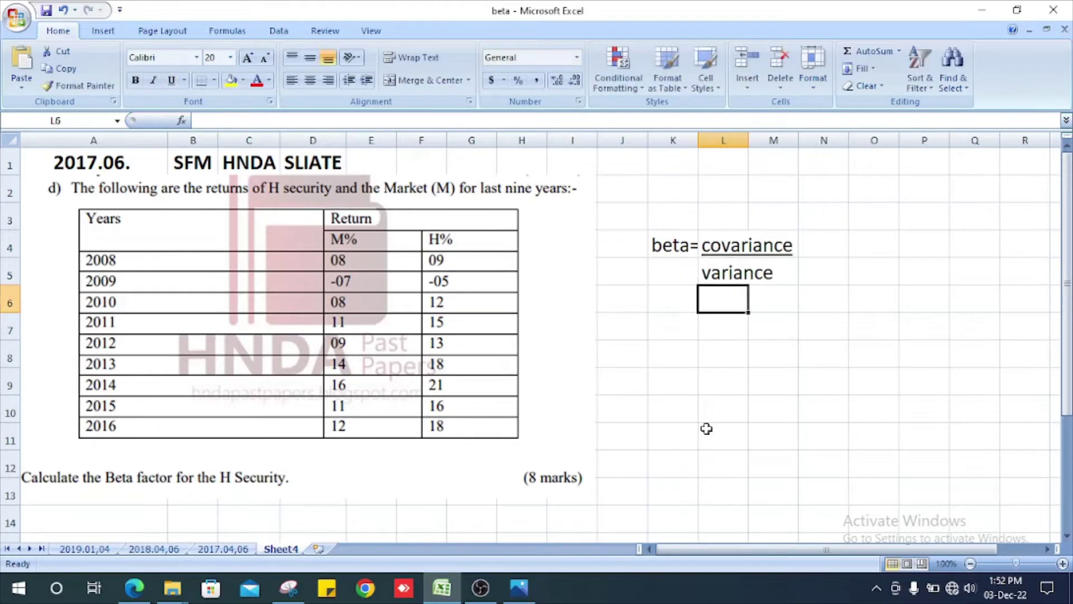
key(Down)
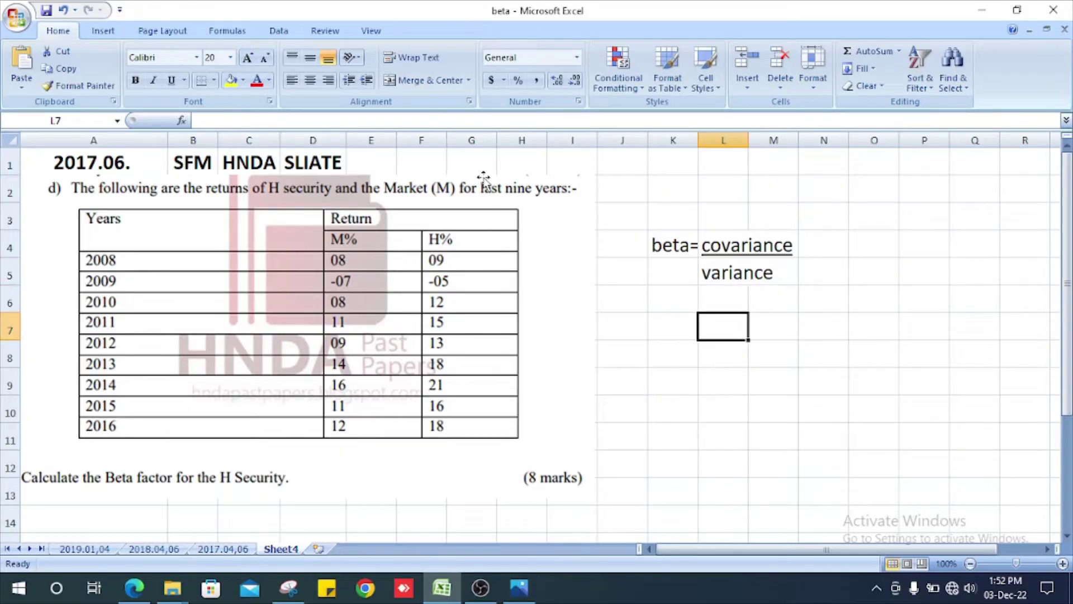
- Enter the headings years, M and H in A14:C14
scroll(256, 347, down, 2)
scroll(256, 351, up, 2)
scroll(162, 503, down, 2)
click(117, 366)
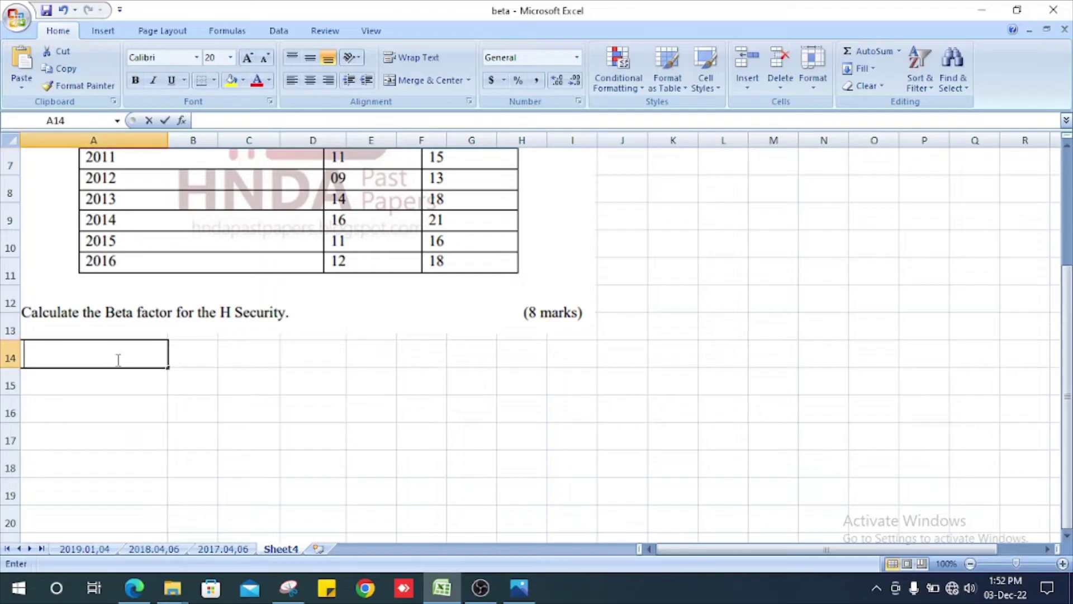
double_click(118, 359)
text(years)
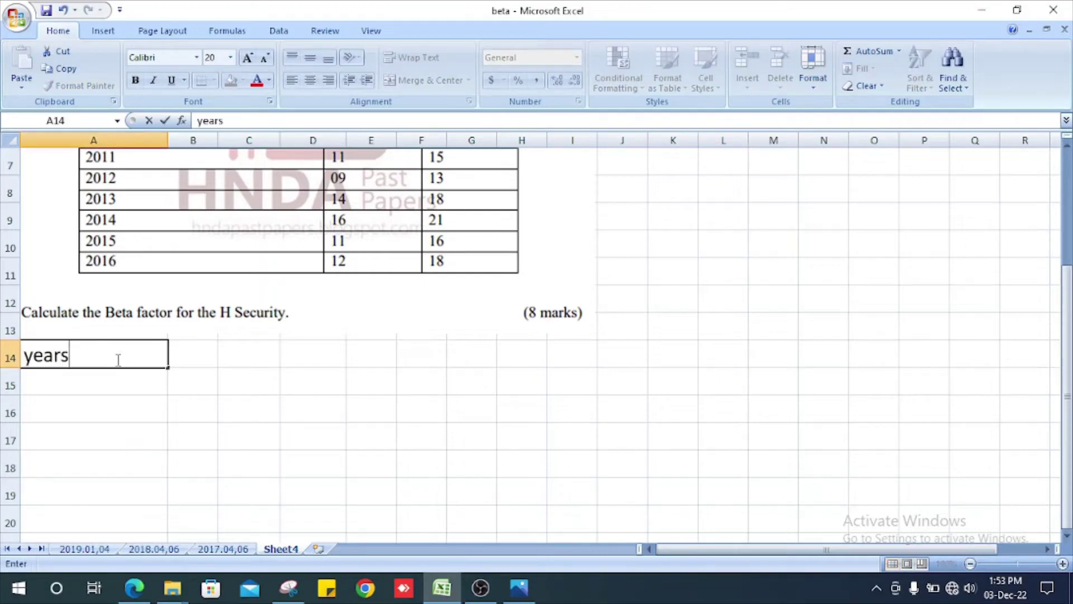
key(Tab)
text(H)
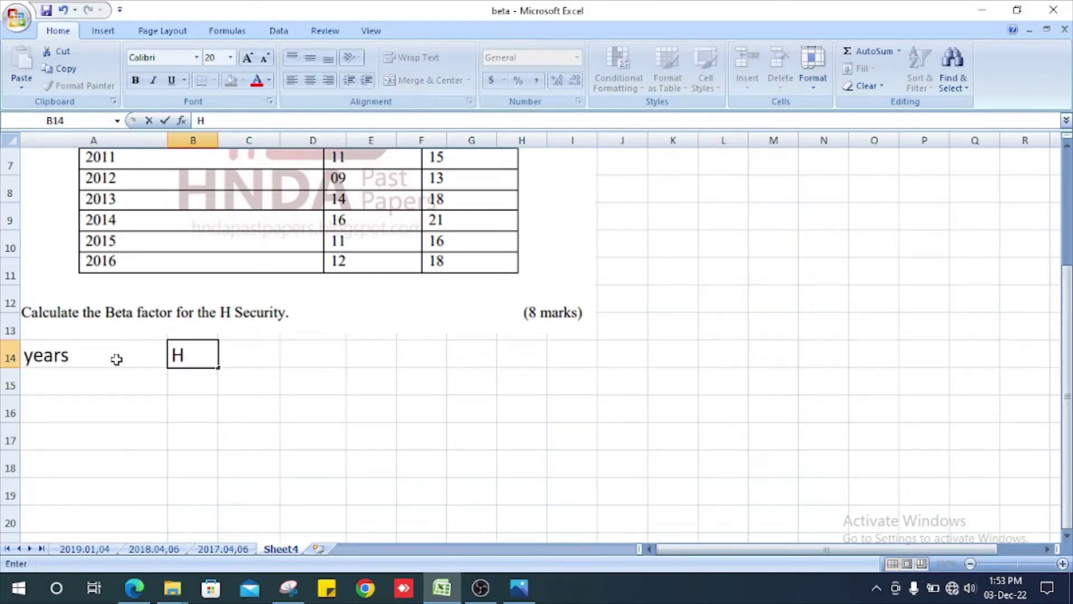
key(Tab)
text(M)
scroll(258, 430, up, 2)
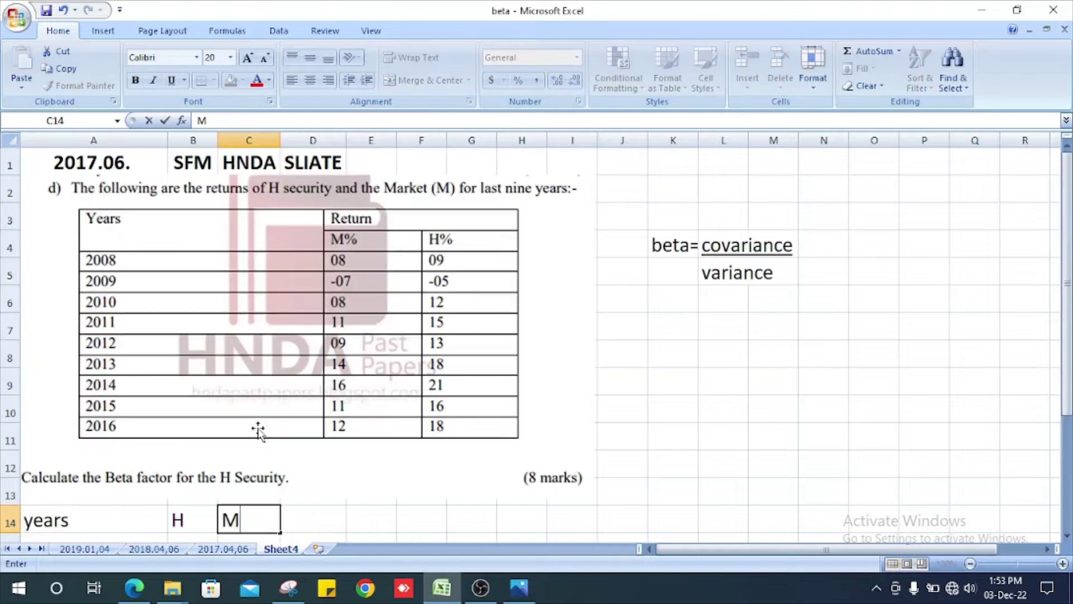
scroll(258, 431, down, 2)
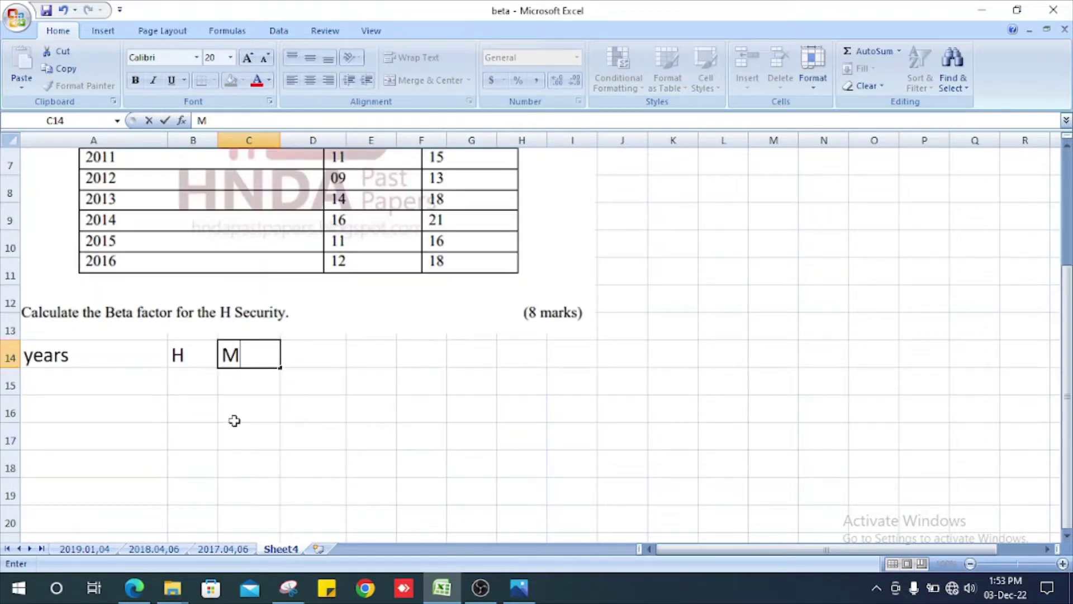
key(Escape)
key(Left)
text(M)
key(Tab)
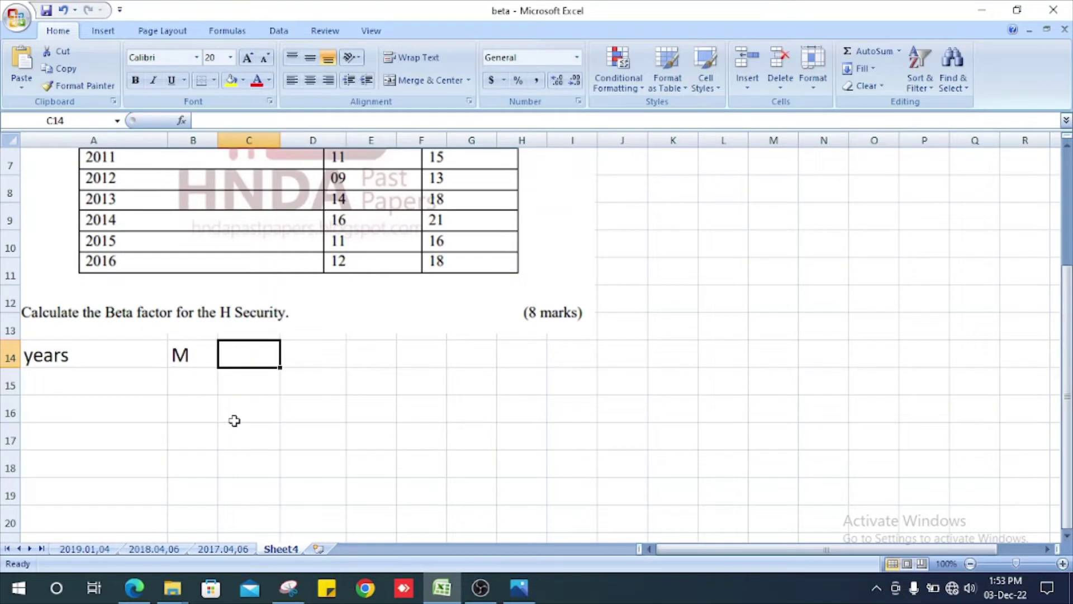
text(H)
key(Return)
- Fill the years 2008 through 2016 down column A from A15
key(Left)
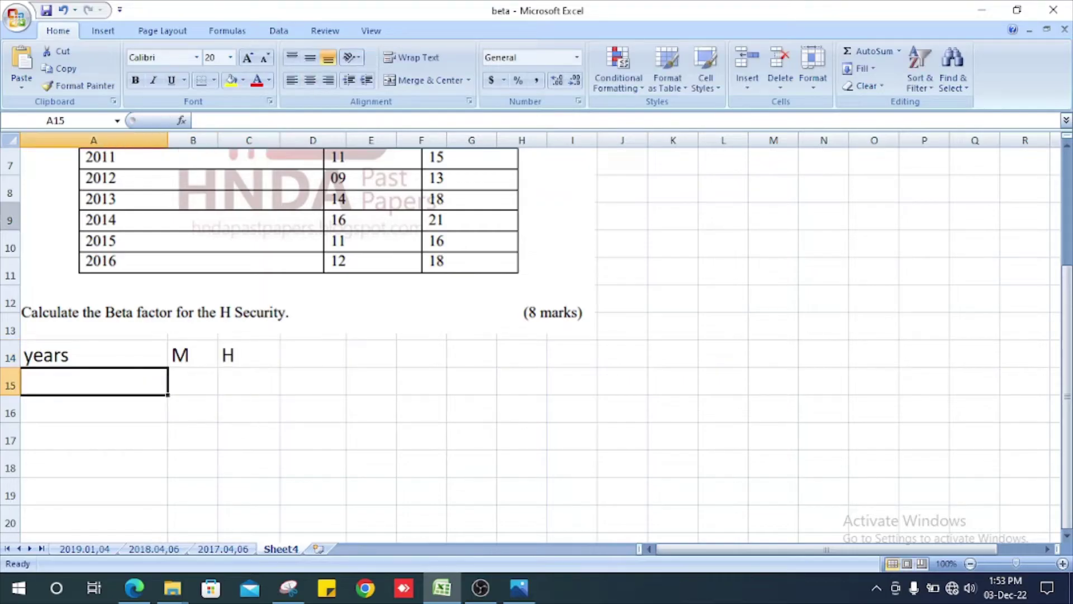
scroll(144, 259, up, 2)
scroll(170, 281, down, 2)
text(2008)
key(Return)
text(2009)
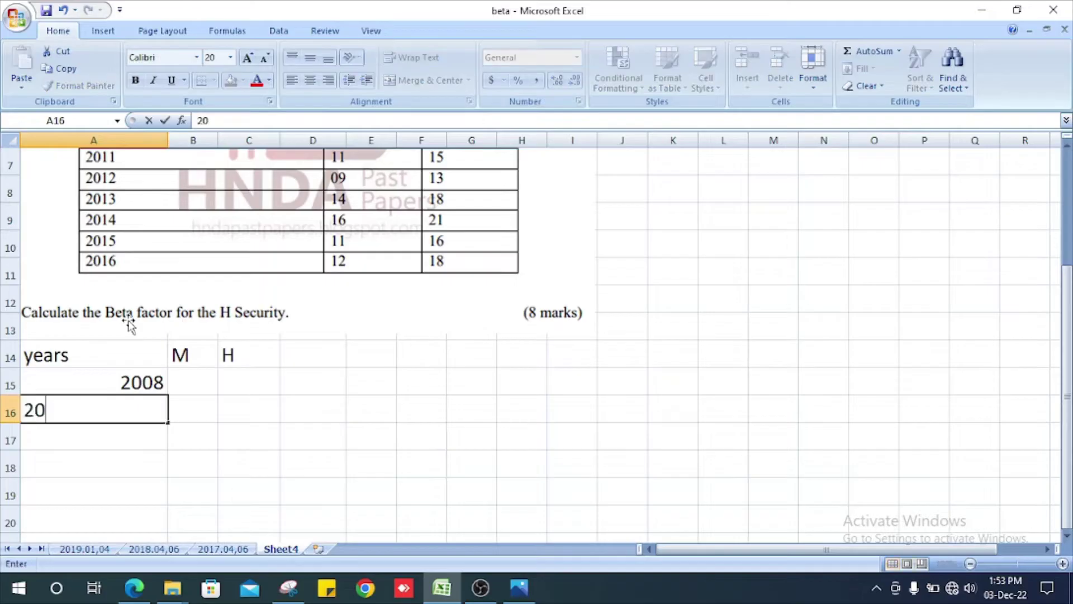
key(Return)
key(Up)
key(Up)
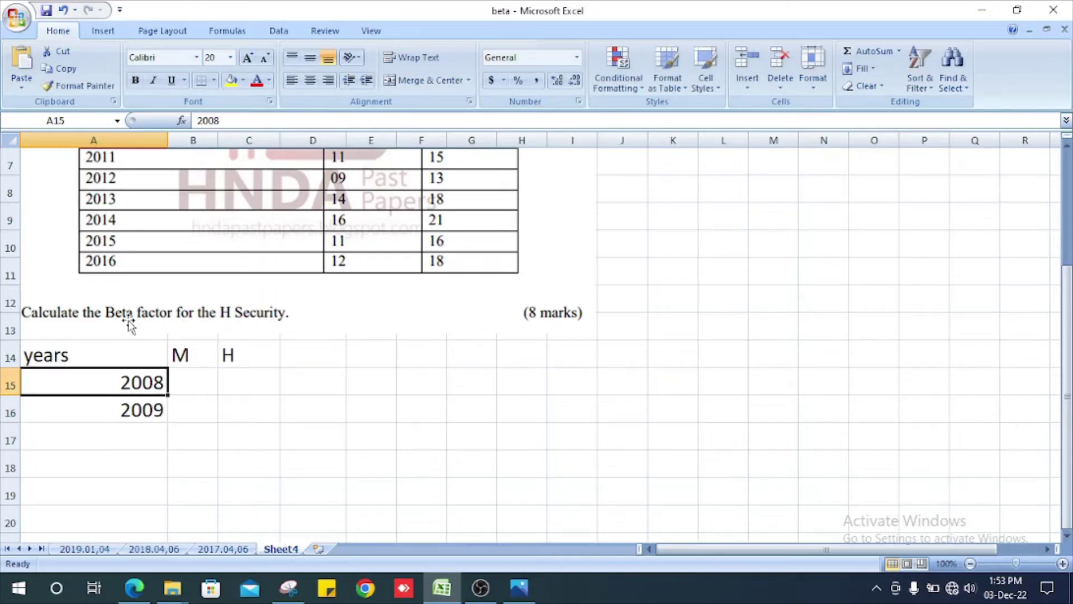
key(shift+Down)
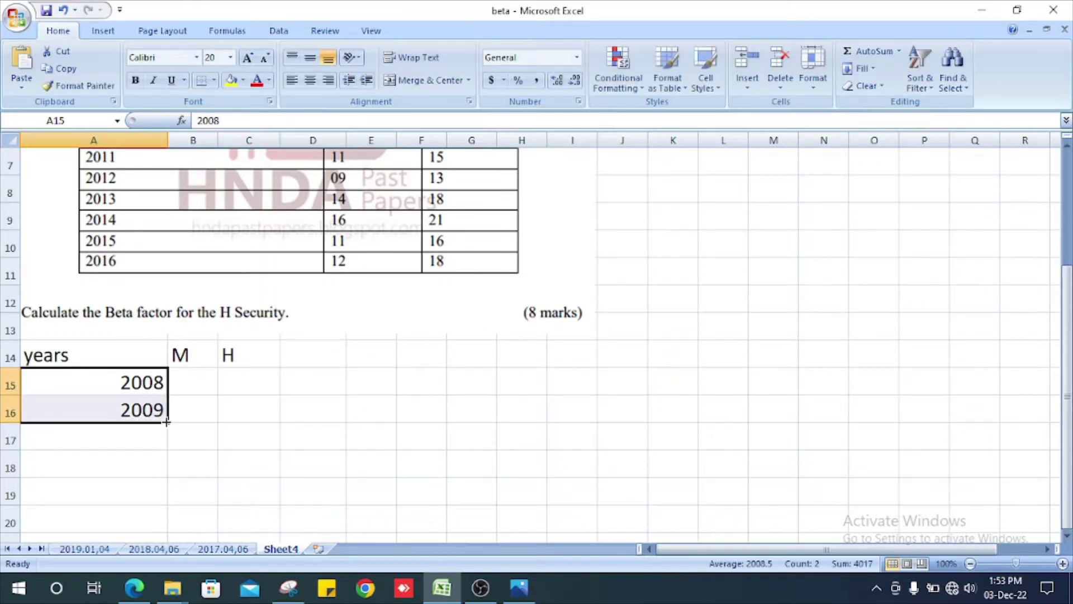
drag(166, 422, 172, 481)
click(202, 254)
scroll(330, 397, up, 4)
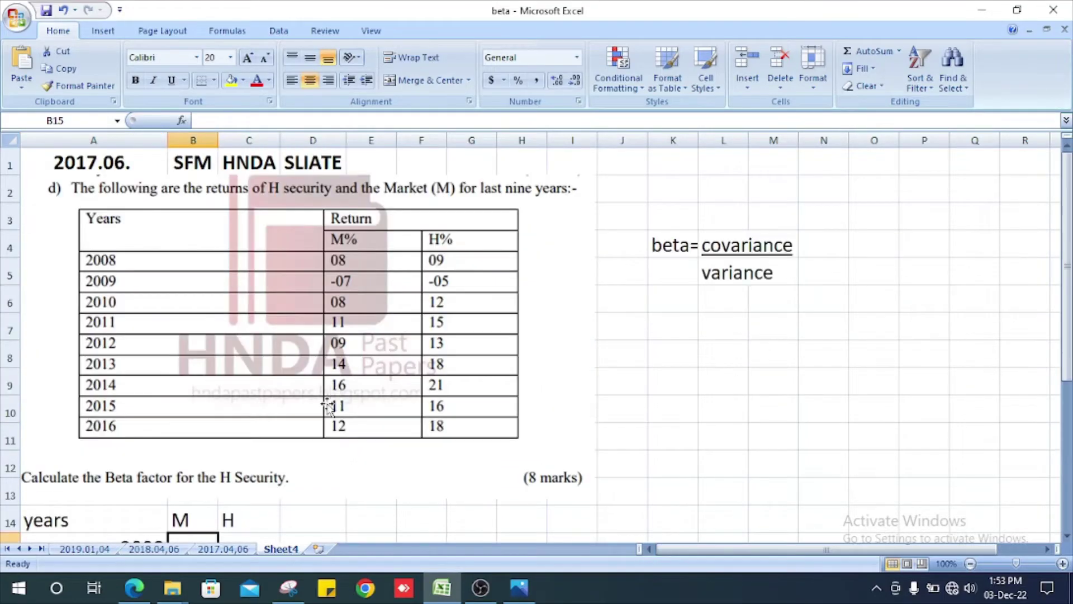
scroll(327, 408, down, 2)
scroll(327, 408, up, 2)
scroll(355, 394, down, 2)
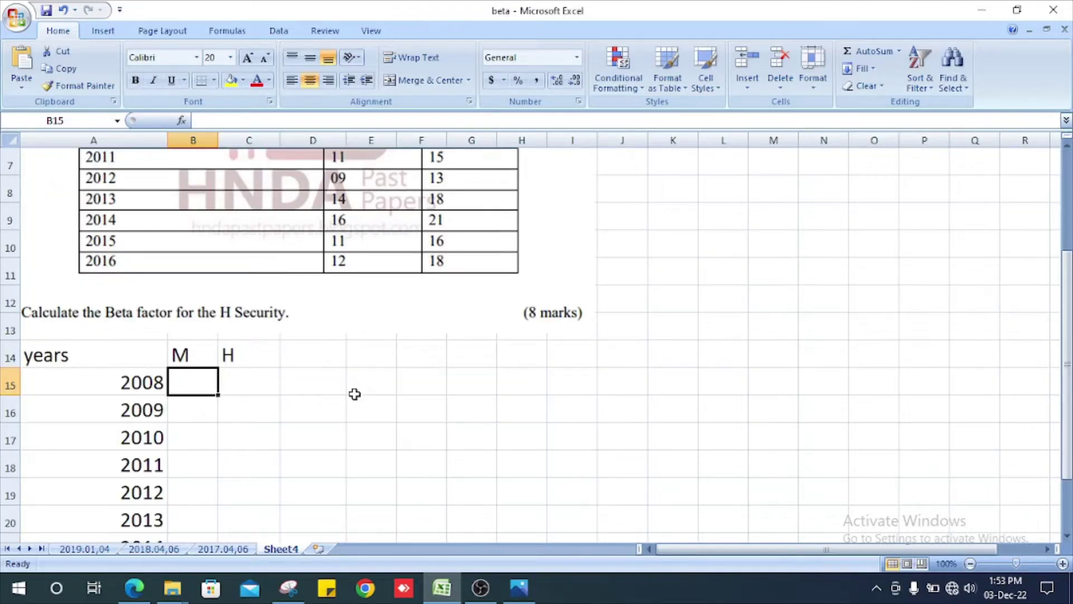
- Enter the 2008–2011 market returns 8, -7, 8 and 11 in B15:B18
text(8)
key(Return)
text(-)
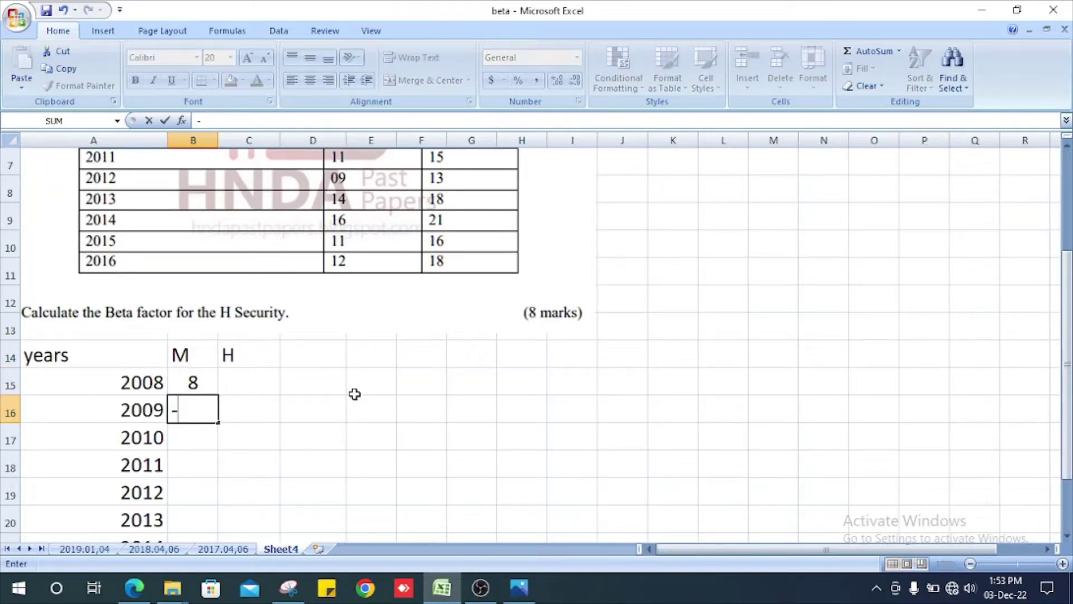
text(7)
key(Return)
text(8)
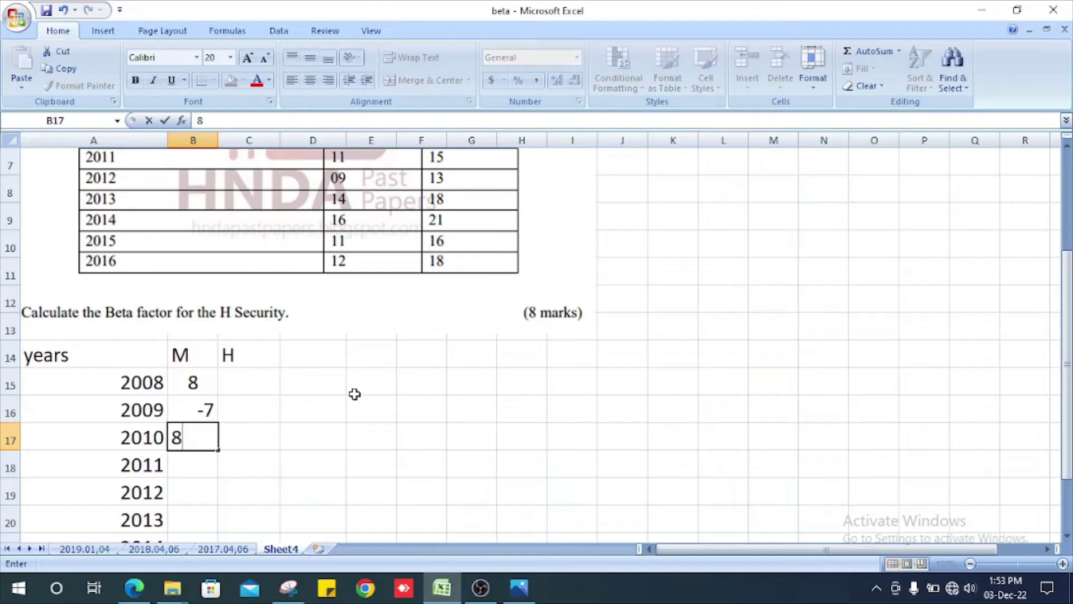
scroll(1021, 353, up, 2)
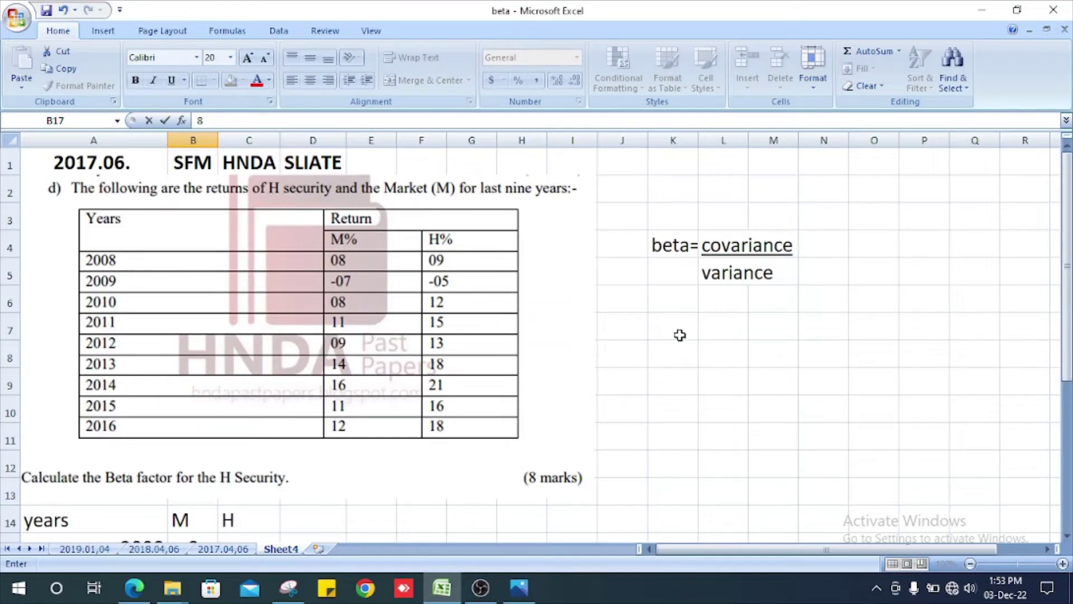
scroll(680, 335, down, 2)
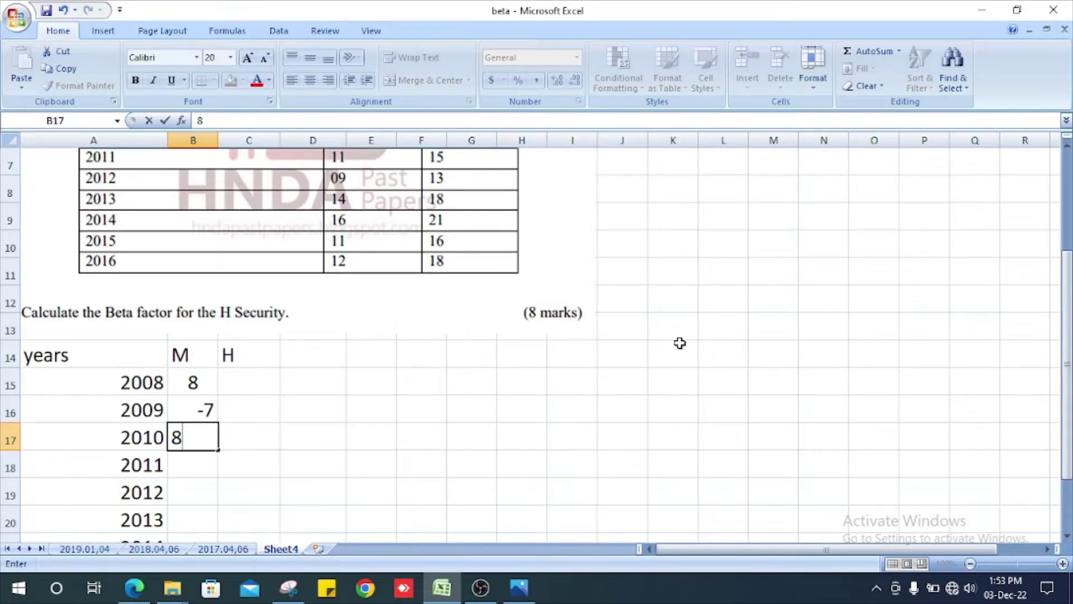
text(11)
key(BackSpace)
key(BackSpace)
key(Return)
text(11)
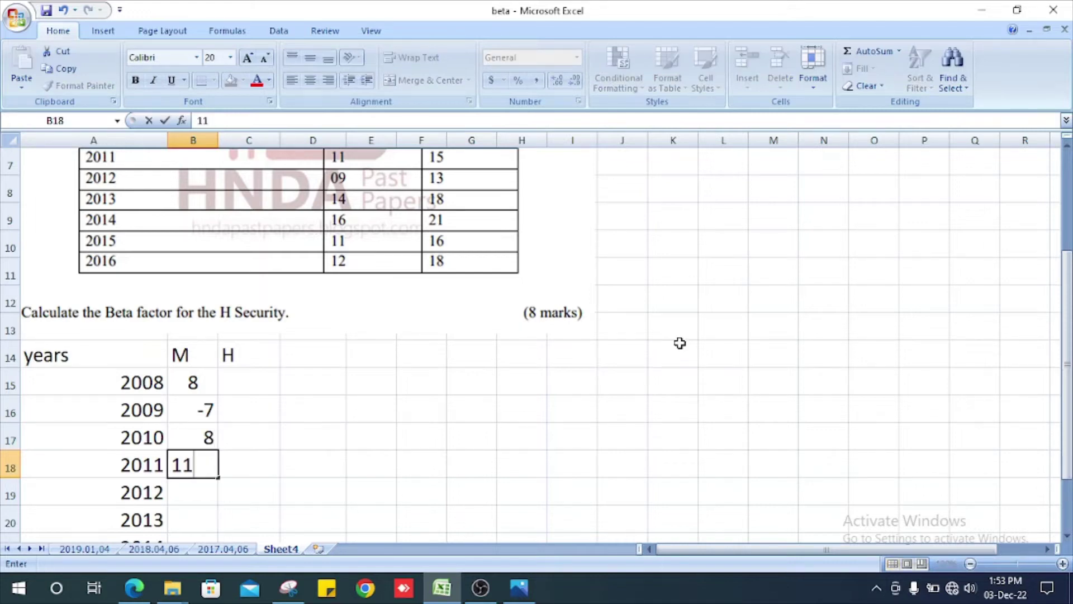
key(Return)
- Enter the 2012–2016 market returns 9, 14, 16, 11 and 12 in B19:B23
text(9)
key(Return)
text(14)
key(Return)
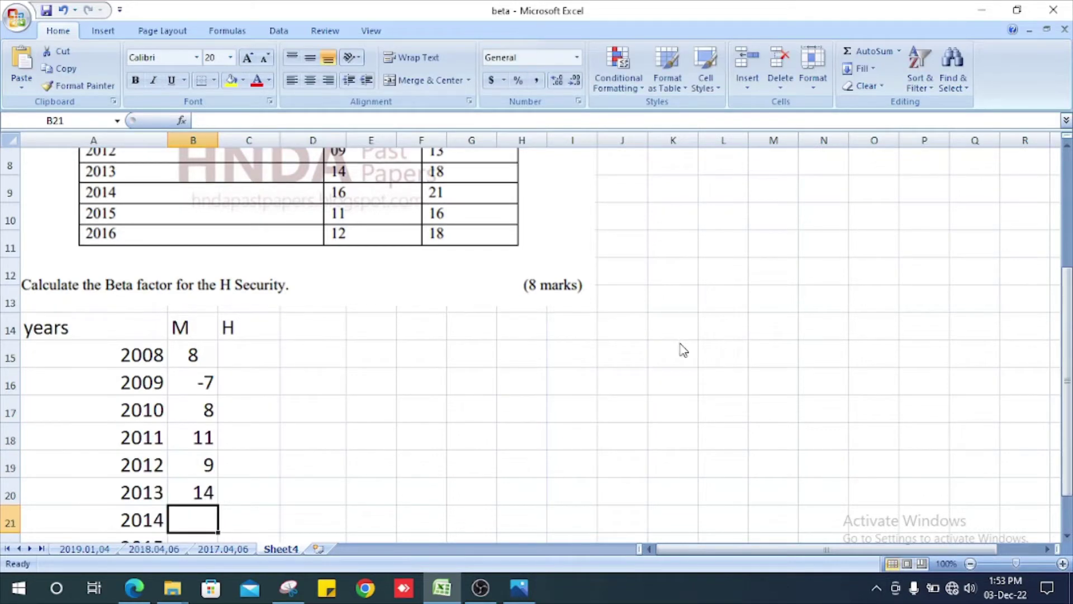
text(16)
key(Return)
text(11)
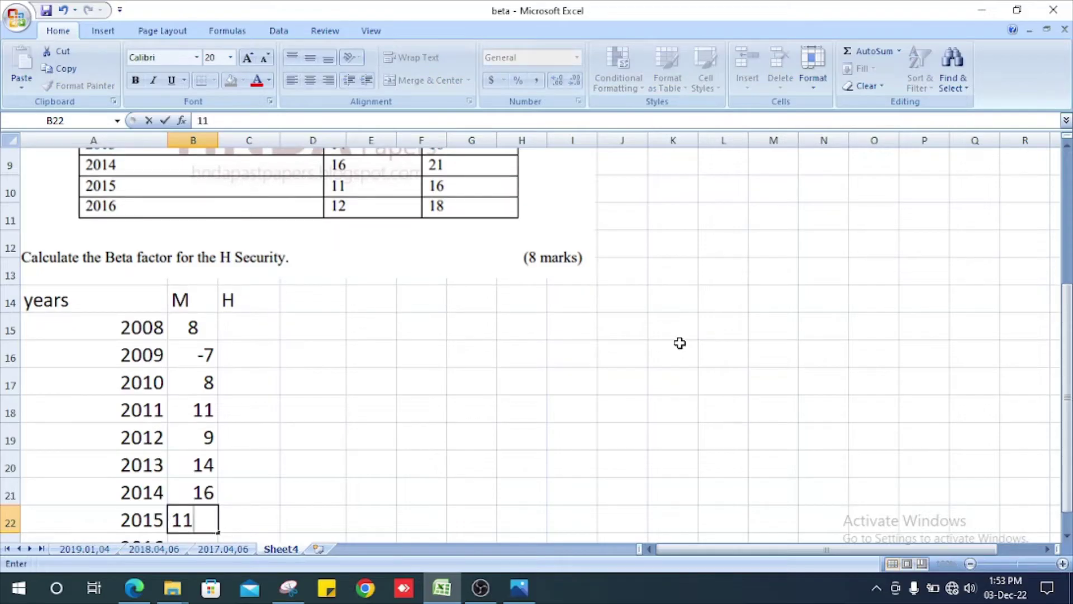
key(Return)
text(12)
key(Return)
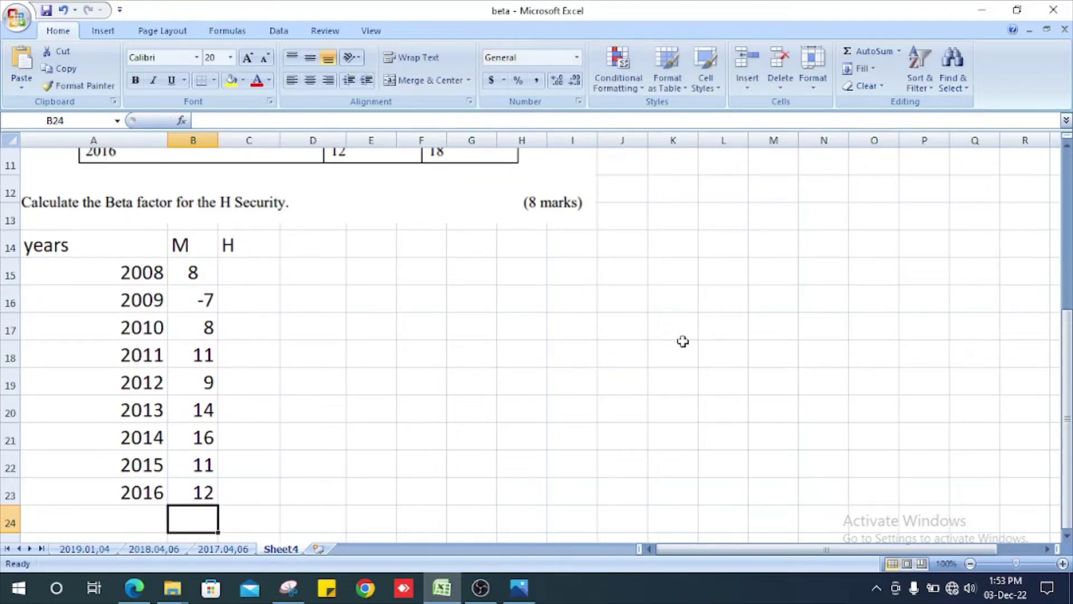
scroll(679, 344, up, 3)
scroll(462, 258, down, 2)
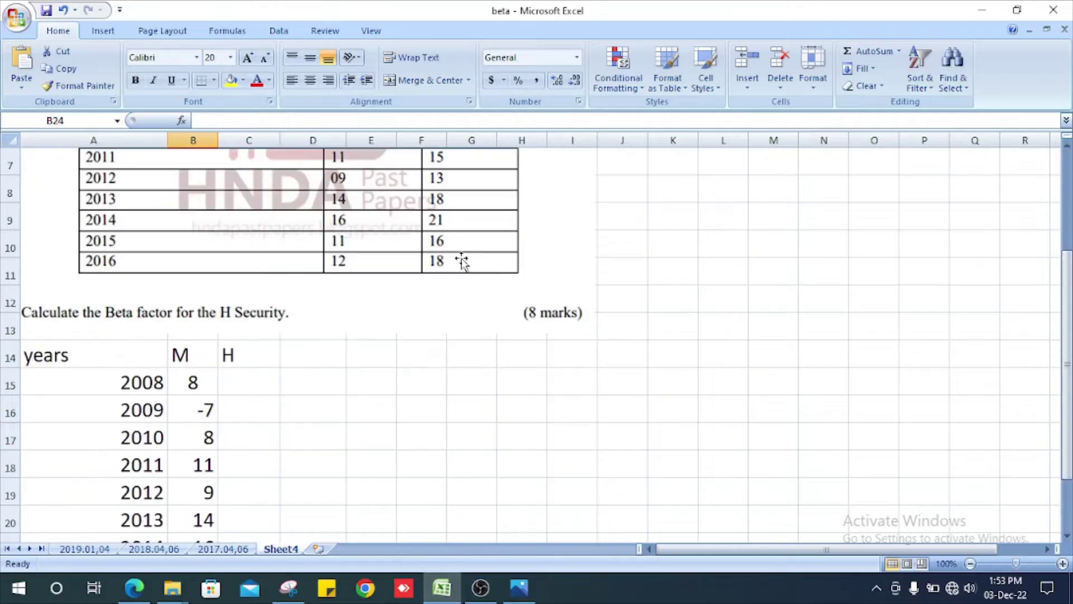
- Enter H's 2008–2011 returns 9, -5, 12 and 15 starting in C15
click(255, 388)
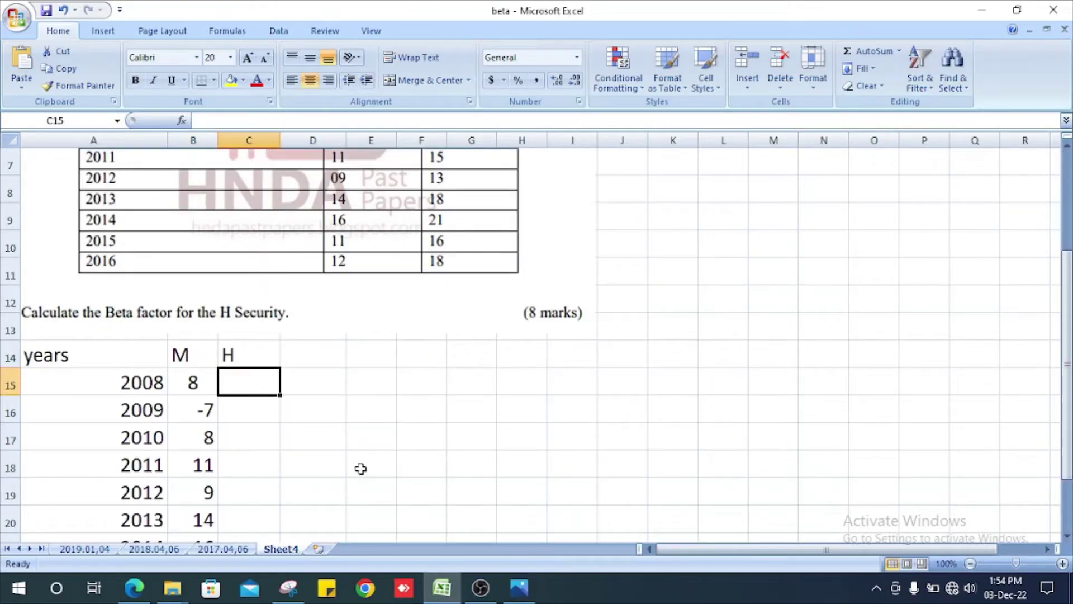
scroll(186, 375, up, 2)
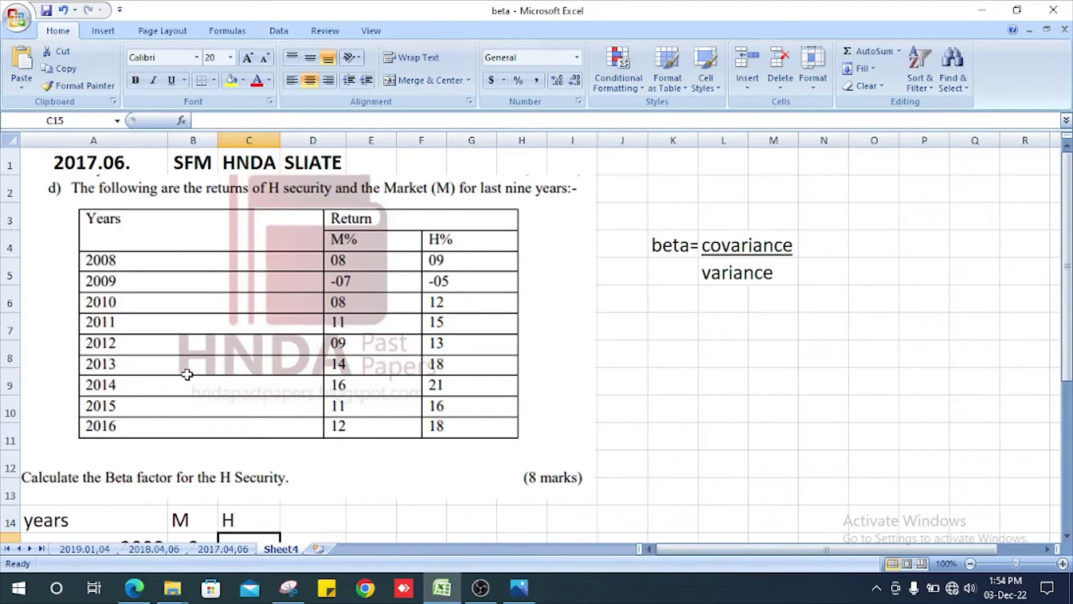
scroll(189, 379, down, 2)
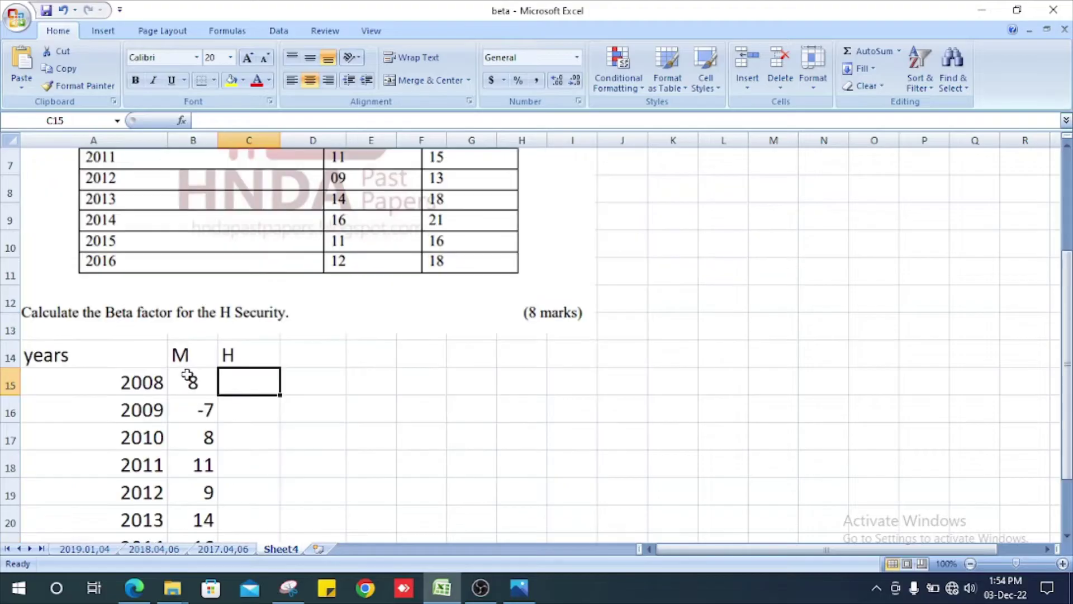
text(9)
key(Return)
text(-5)
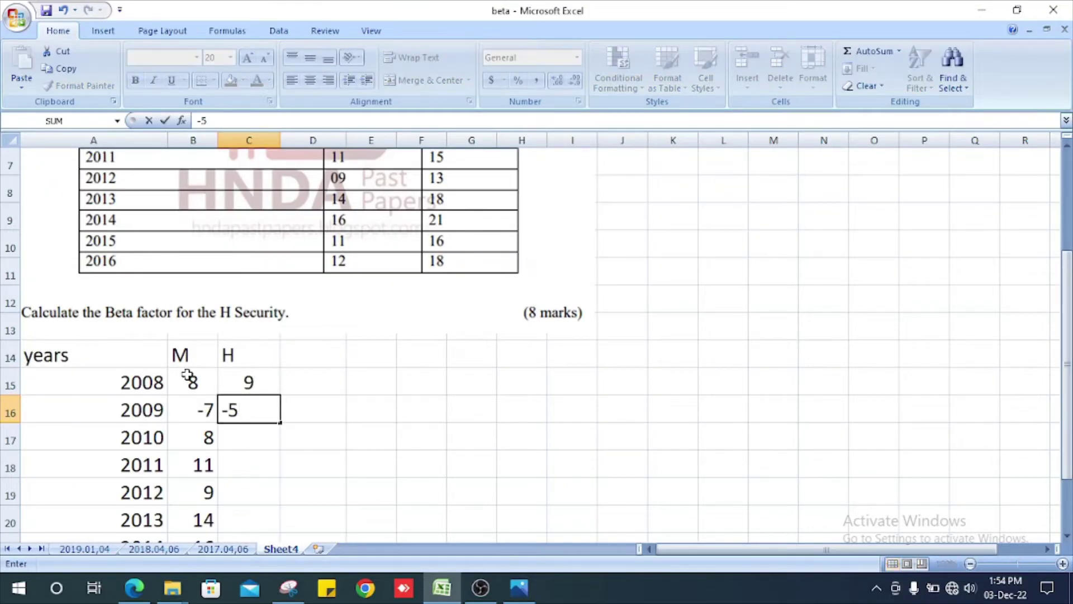
key(Return)
scroll(219, 341, up, 2)
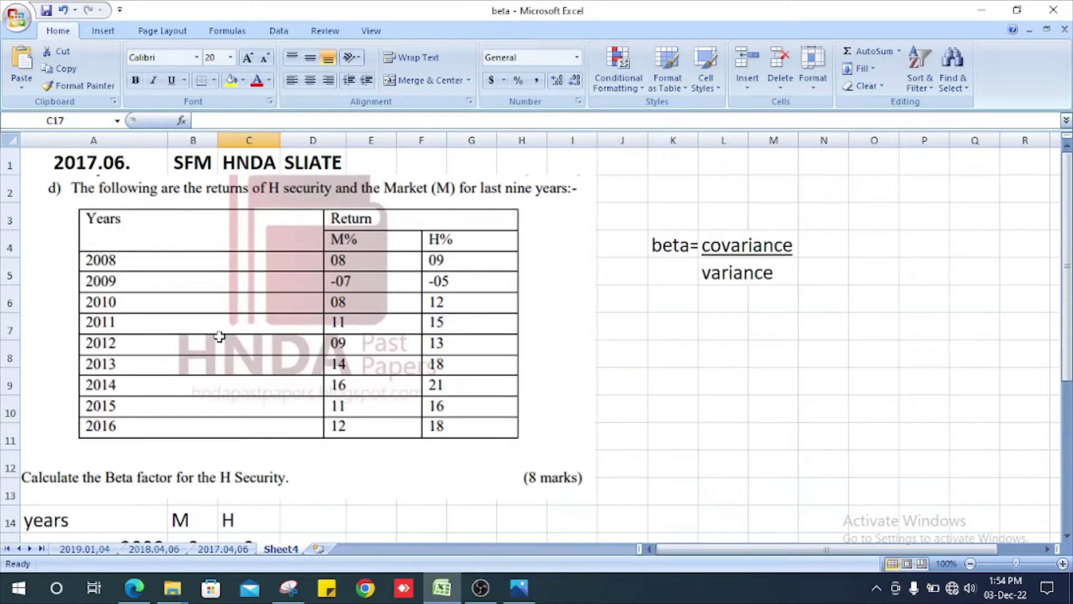
scroll(219, 336, down, 2)
text(12)
key(Return)
text(15)
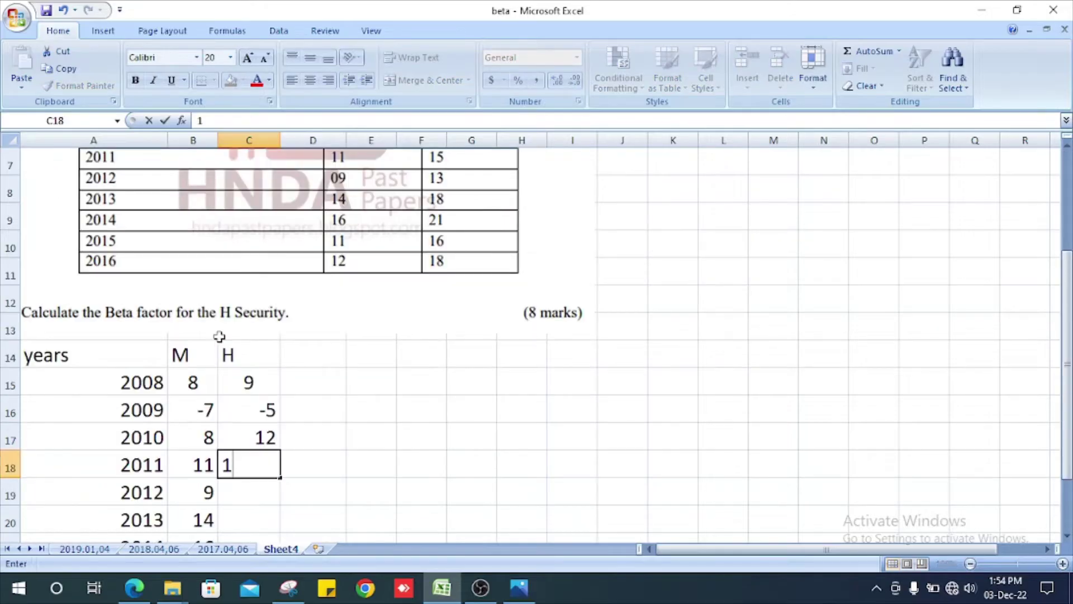
key(Return)
- Enter H's 2012–2016 returns 13, 18, 21, 16 and 18 down to C23
text(13)
key(Return)
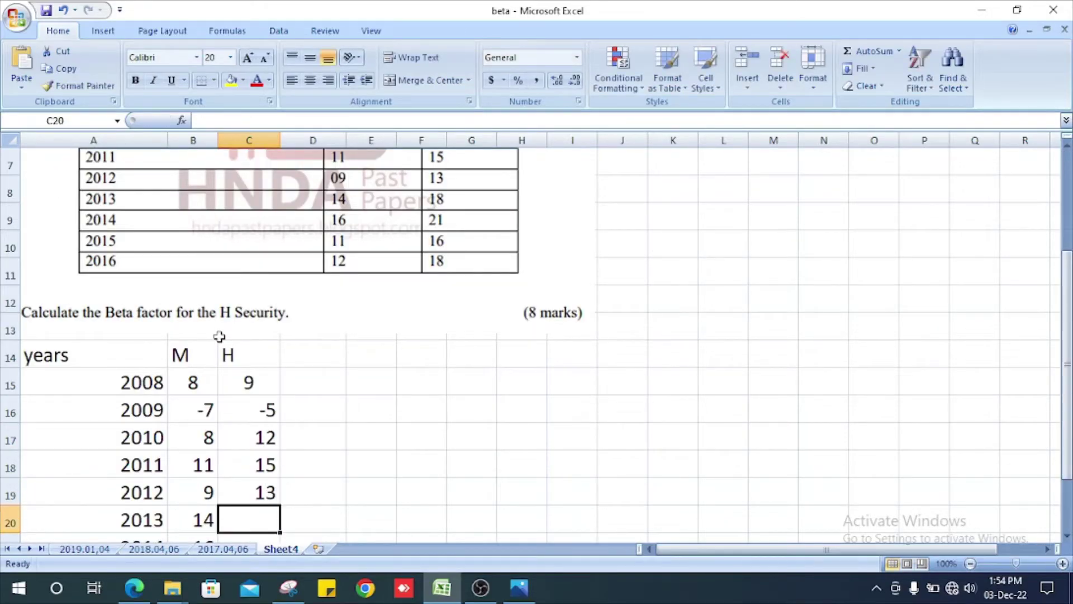
text(18)
key(Return)
text(21)
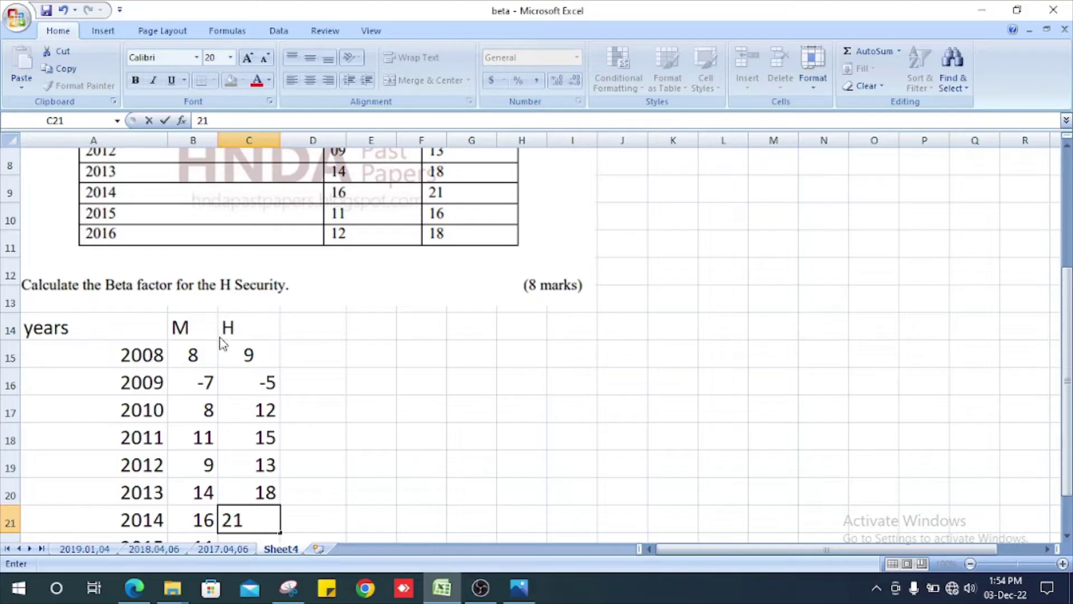
key(Return)
text(16)
key(Return)
text(158)
key(BackSpace)
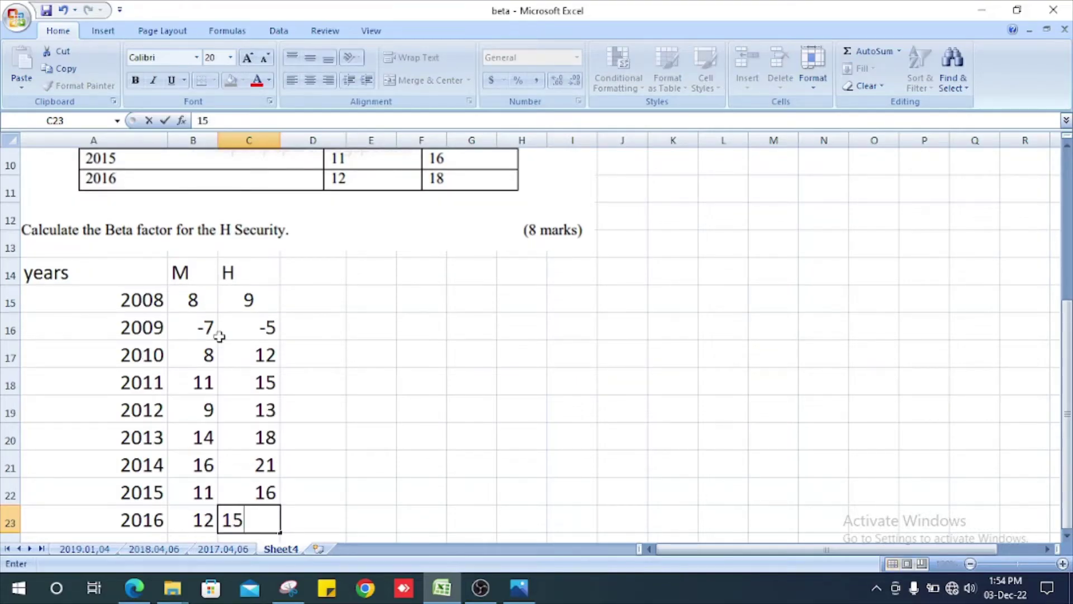
key(BackSpace)
text(8)
key(Return)
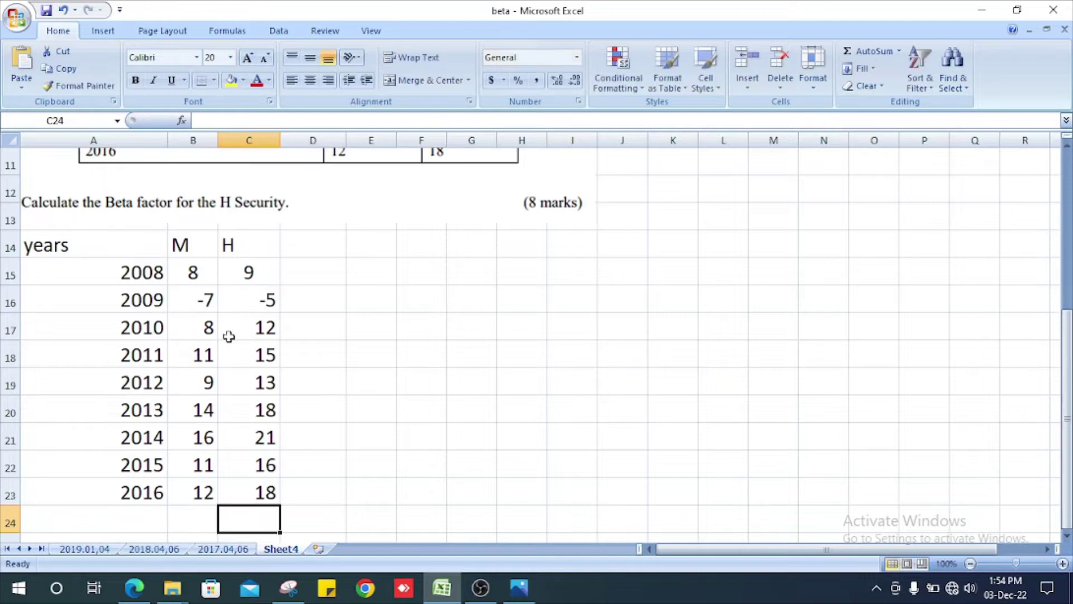
scroll(228, 336, up, 3)
scroll(387, 362, down, 4)
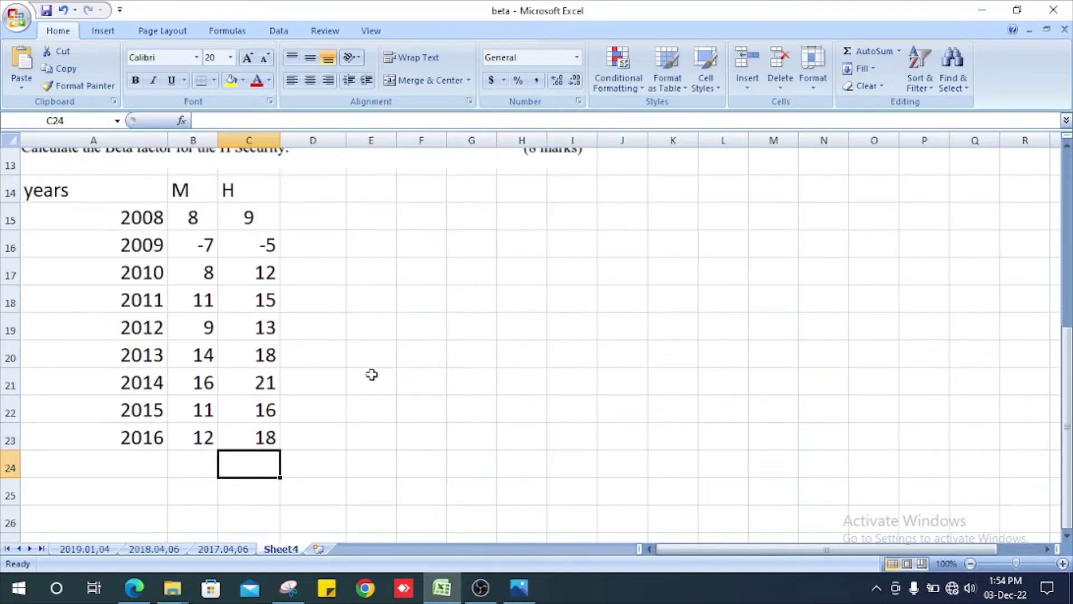
- Label cell A24 'Total' below the years
click(323, 201)
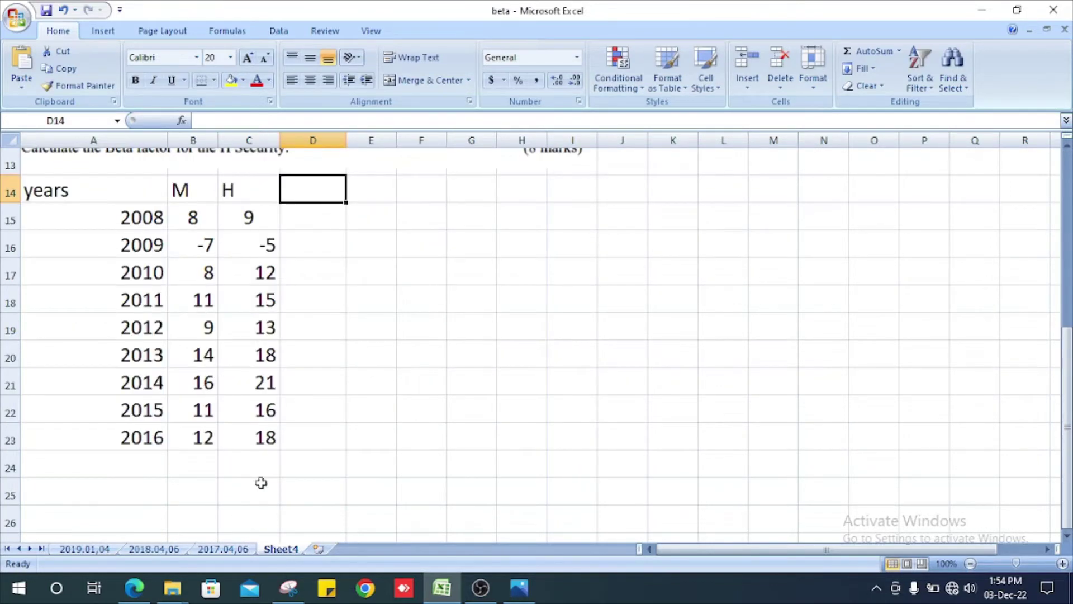
click(146, 487)
click(120, 469)
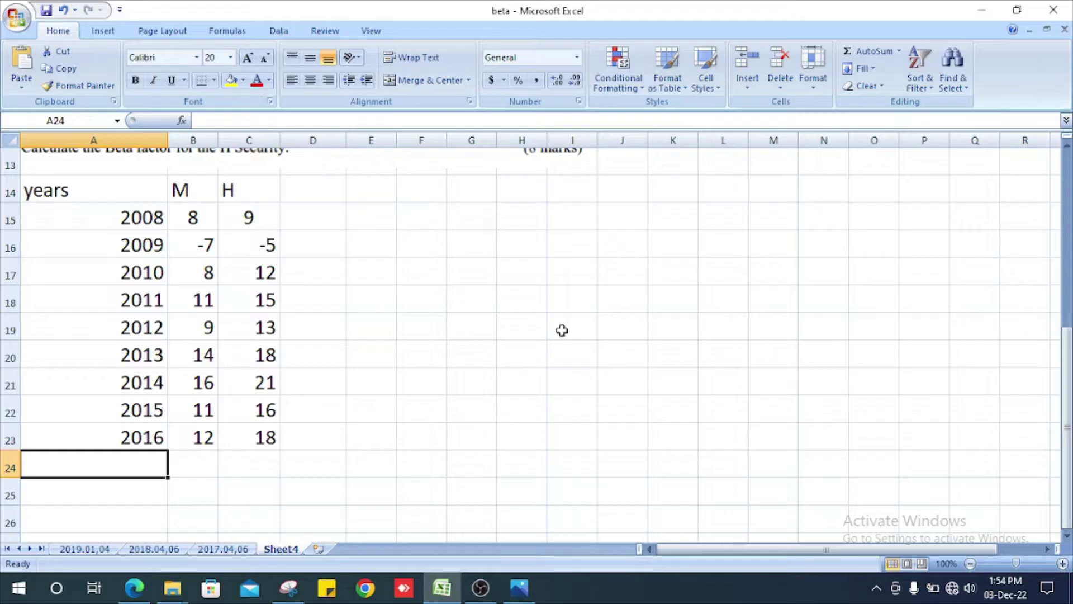
text(T)
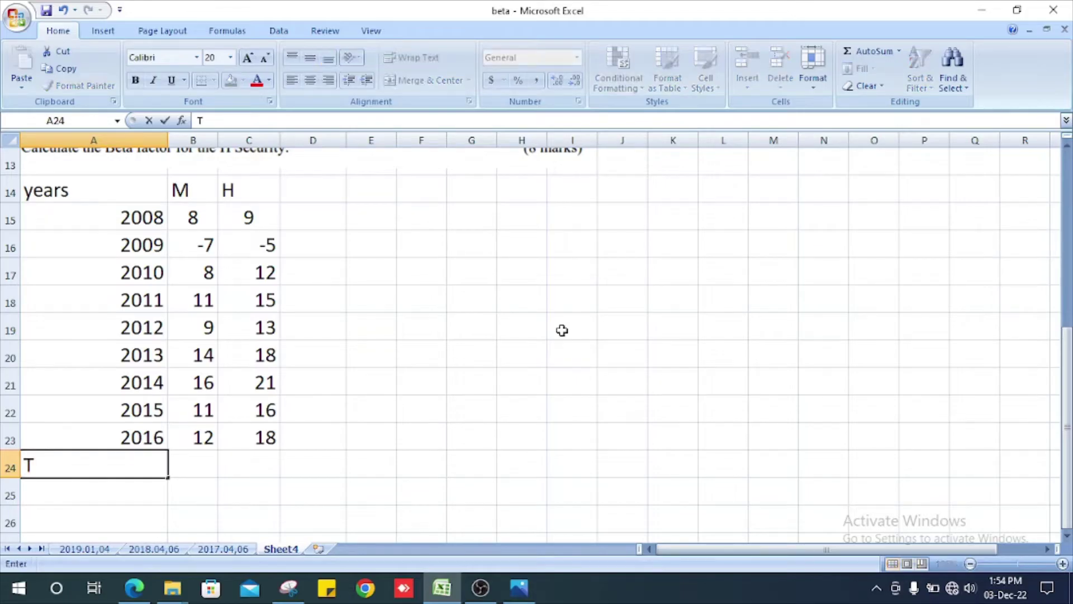
text(otal)
key(Tab)
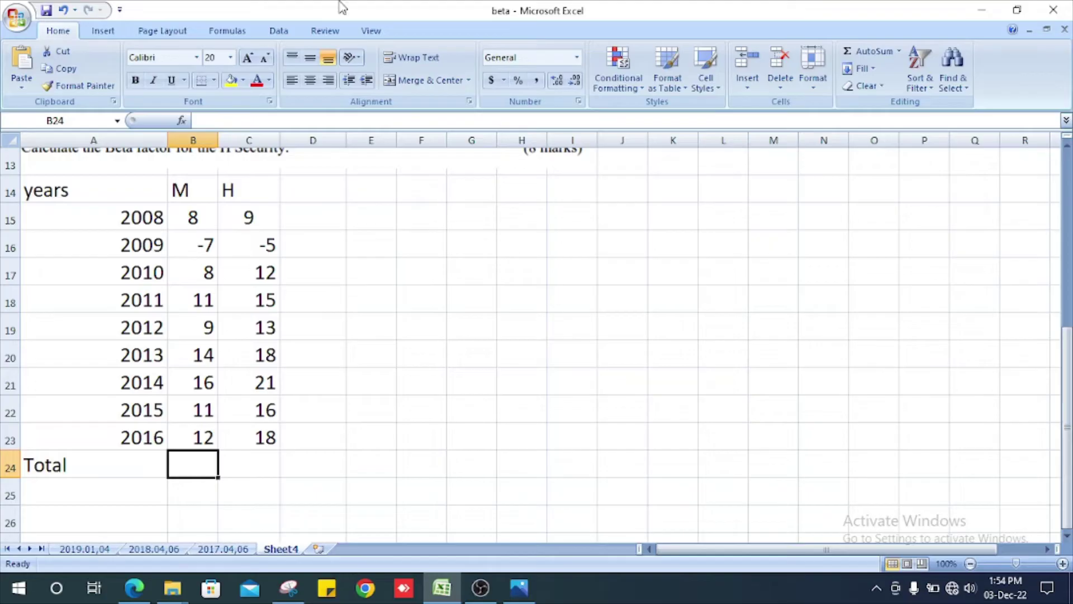
- AutoSum the M and H columns in B24 and C24, giving 82 and 117
click(856, 51)
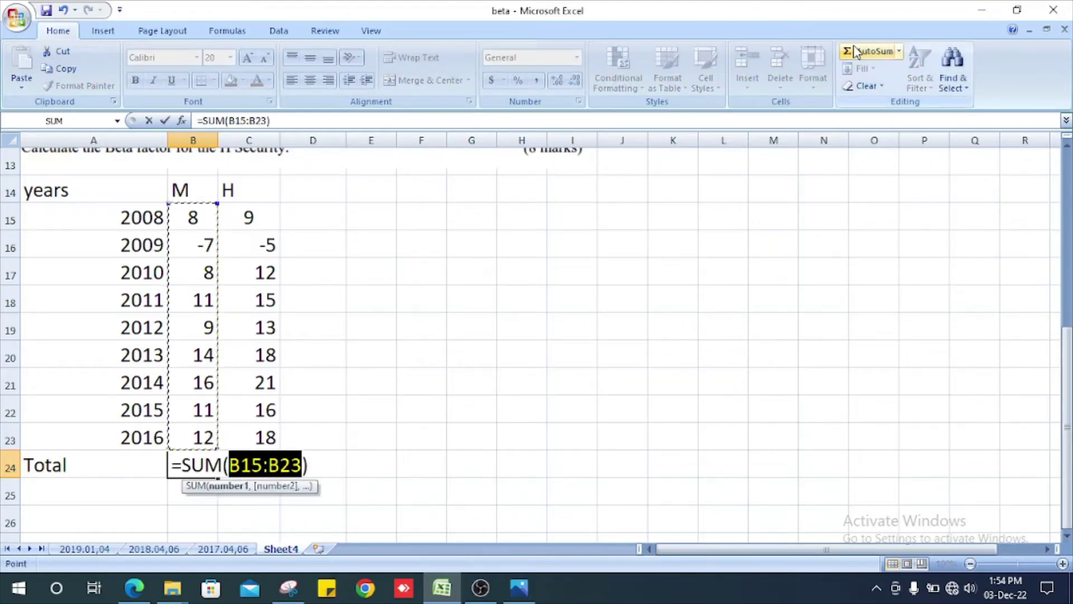
key(Return)
click(237, 456)
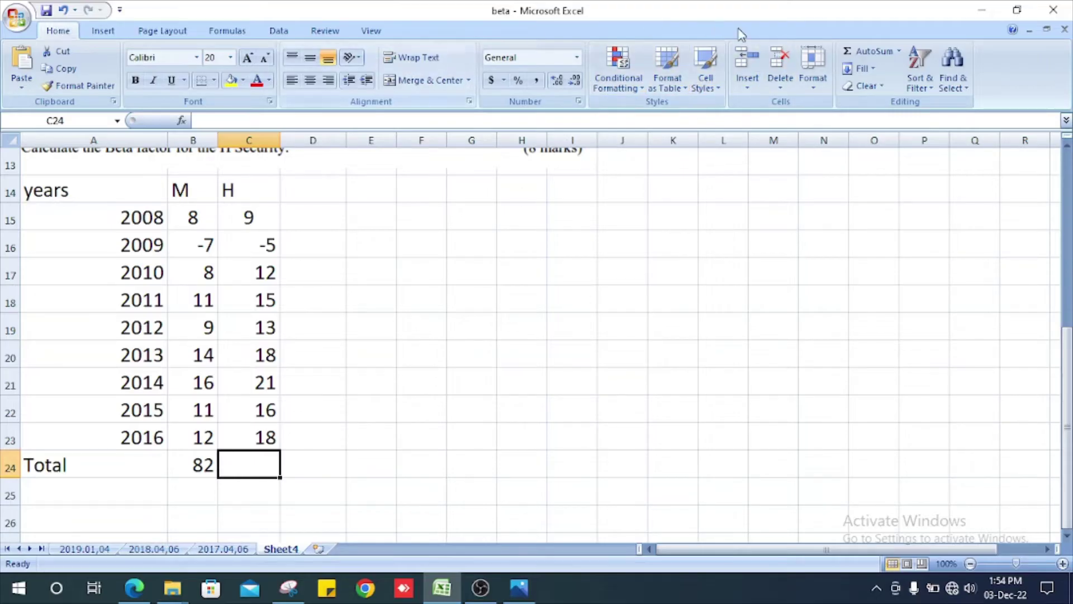
click(846, 53)
key(Return)
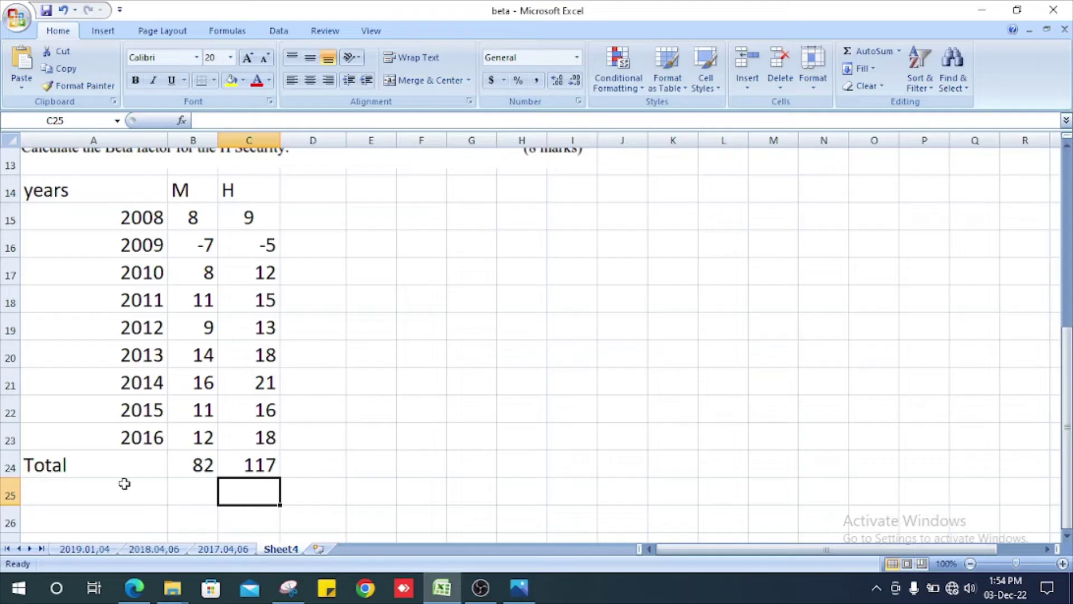
click(42, 499)
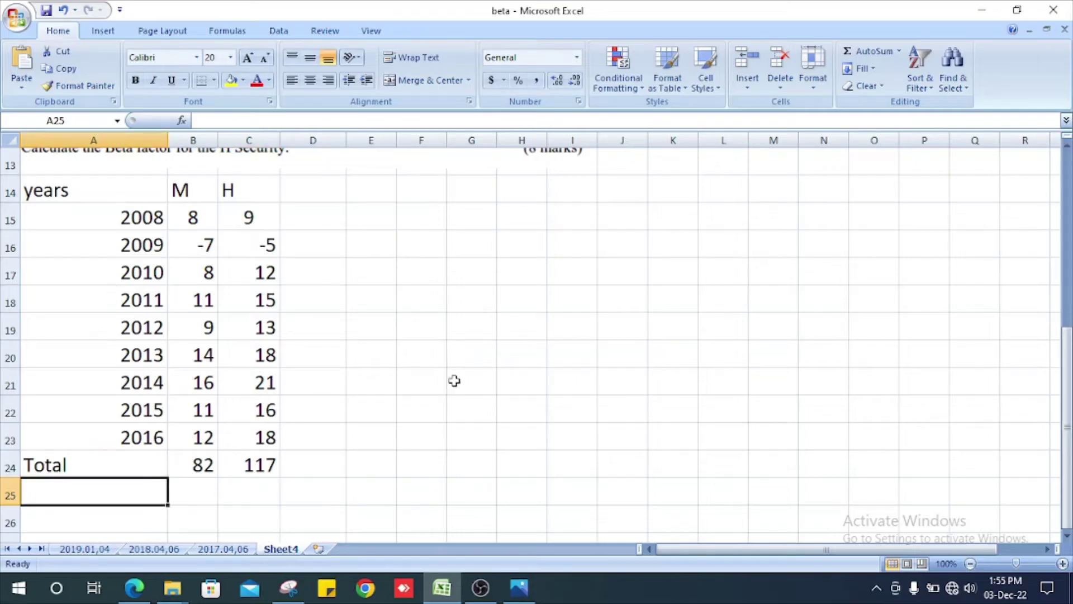
- Label A25 'expected Return' and enter =82/9 in B25 for M's 9.1
text(expected)
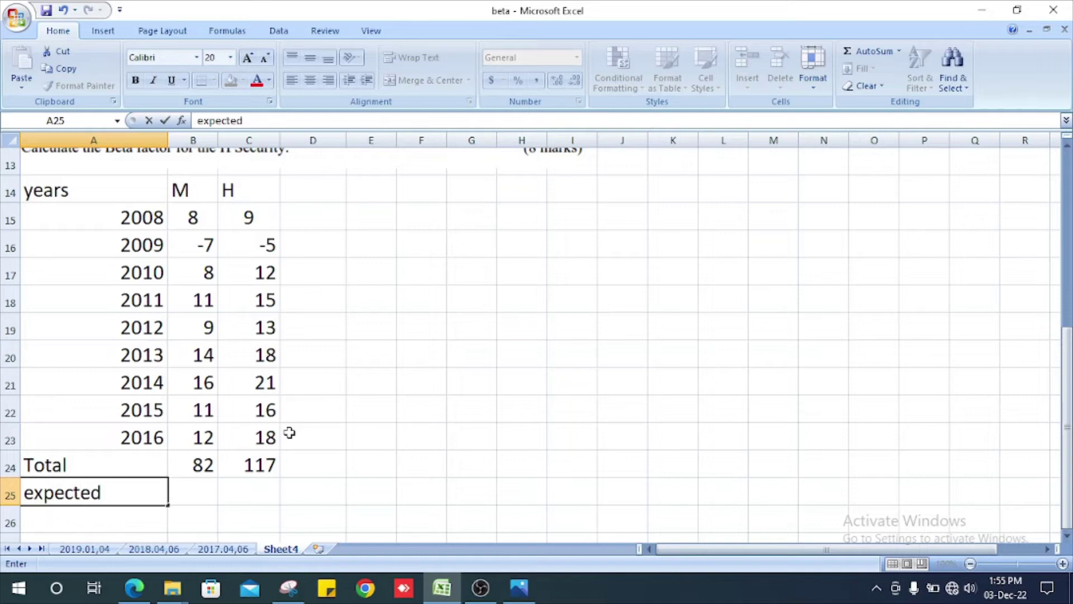
text( Retu)
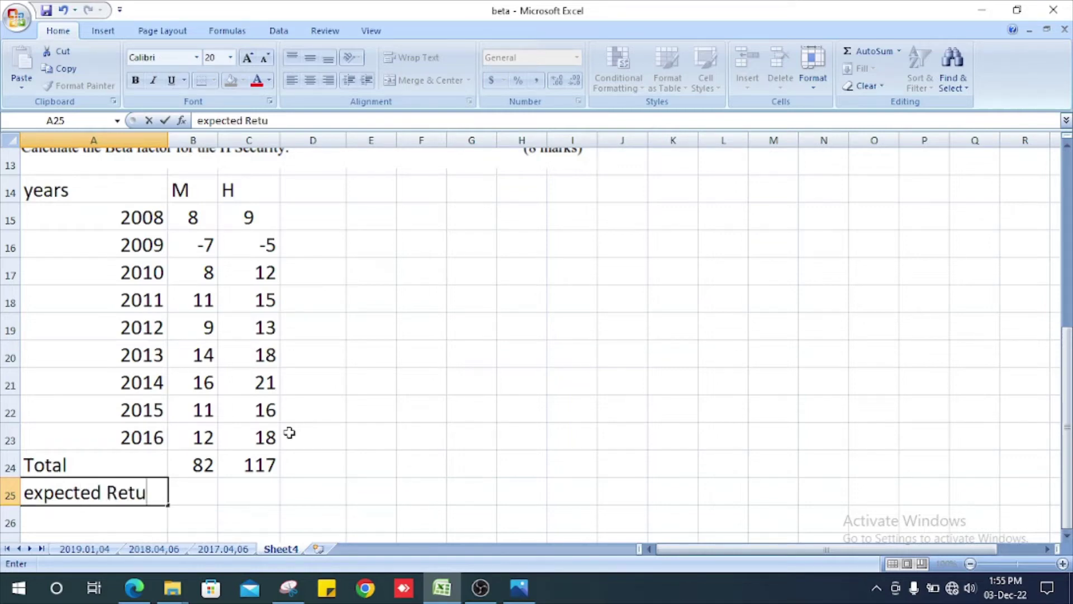
text(rn)
key(Return)
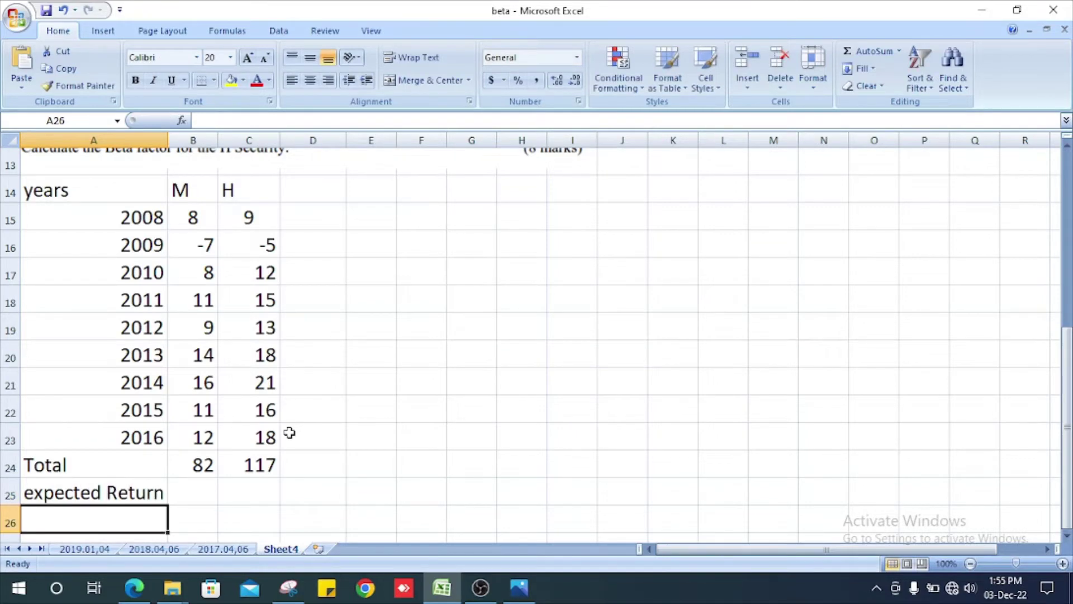
key(Up)
key(Right)
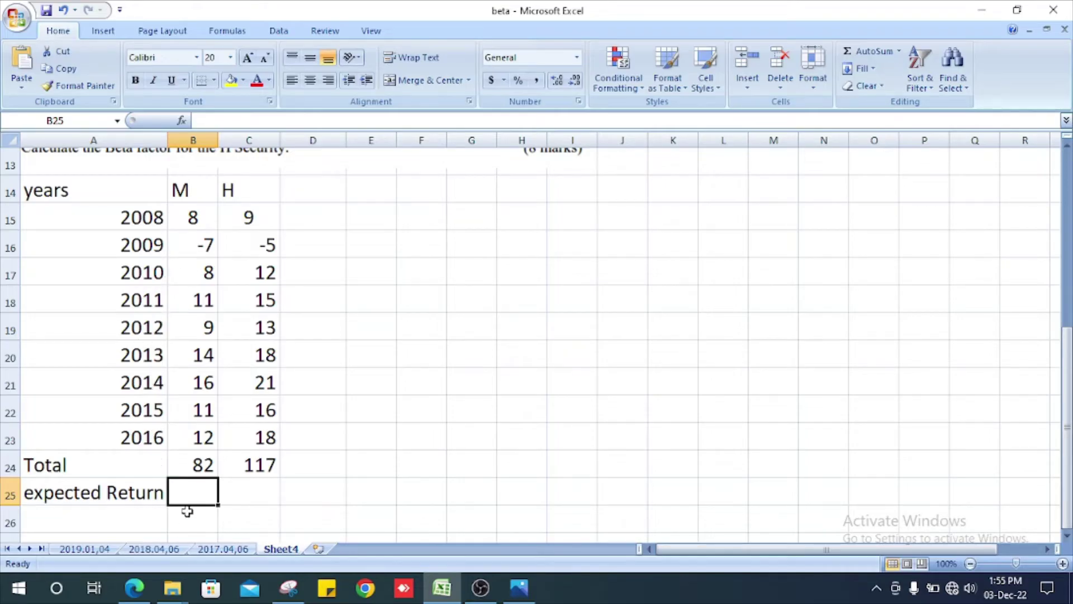
text(=)
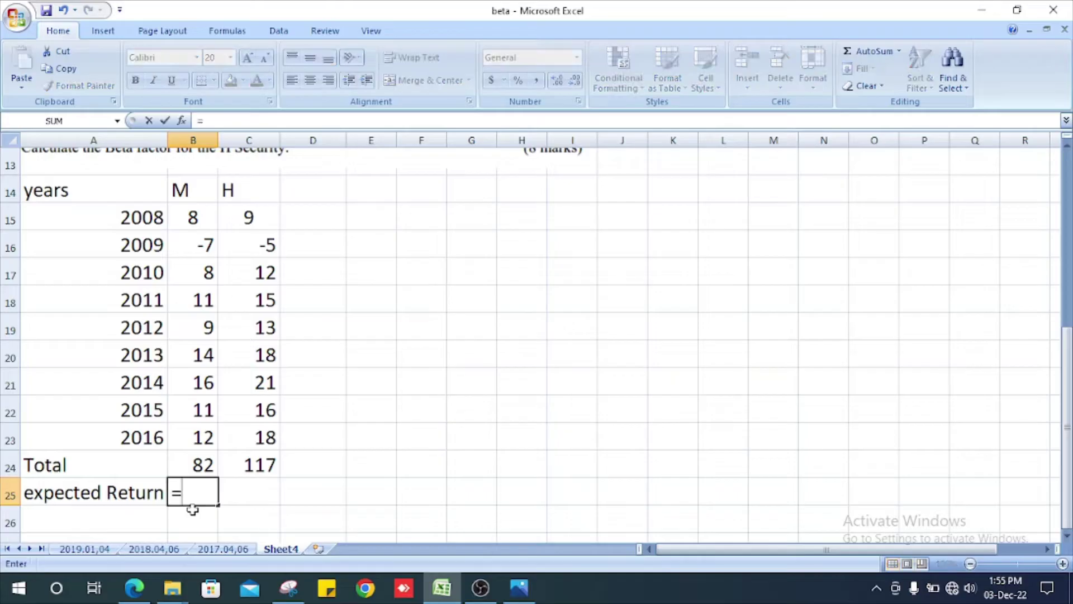
text(82/9)
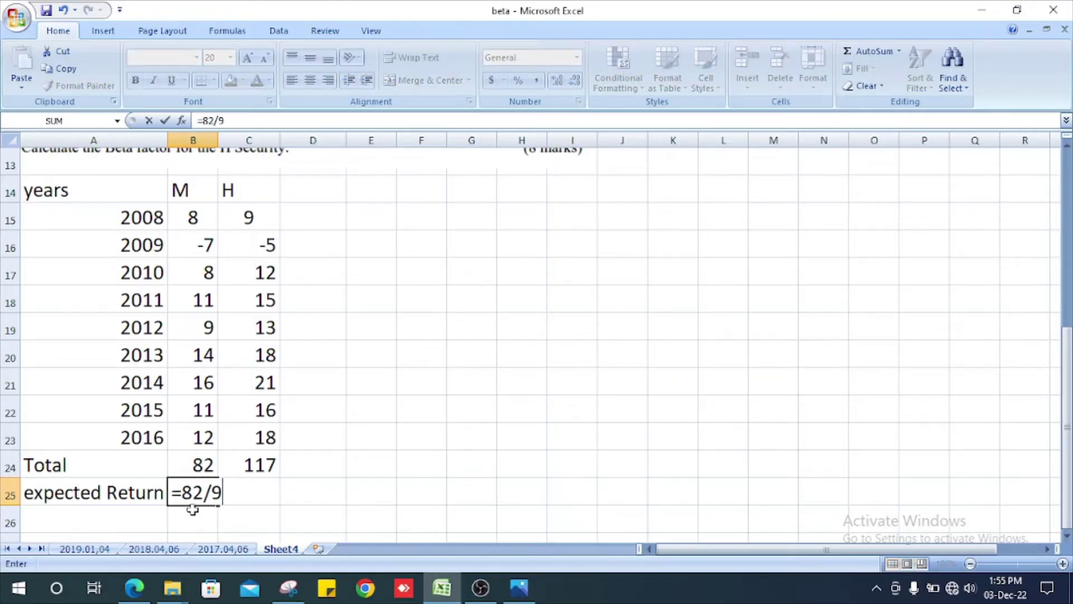
key(Return)
- Bold M's 9.1 and enter =C24/9 in C25 for H's expected return of 13
key(Up)
key(Right)
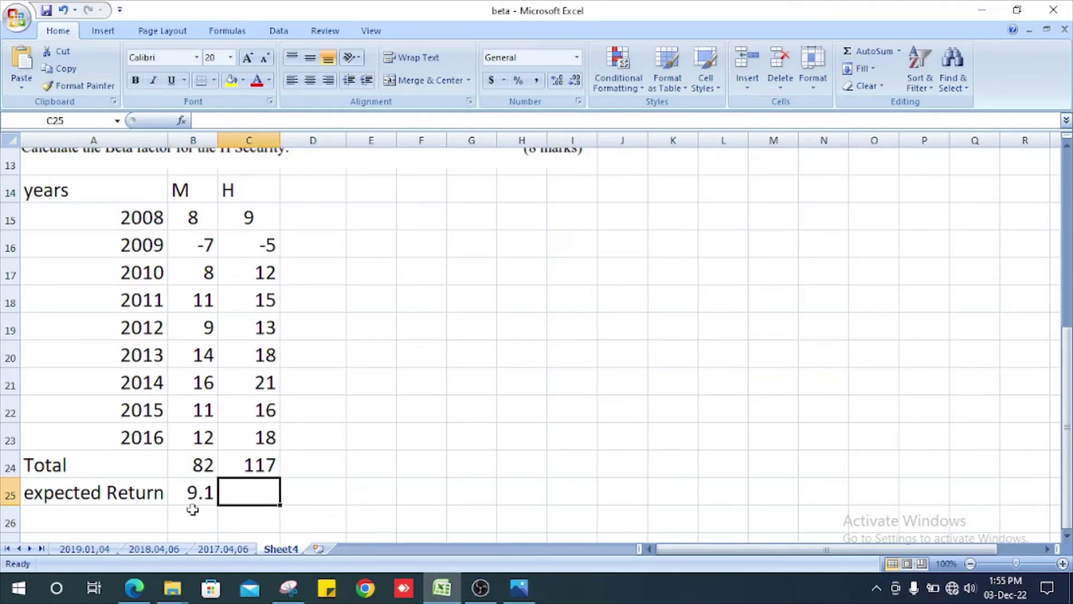
key(Left)
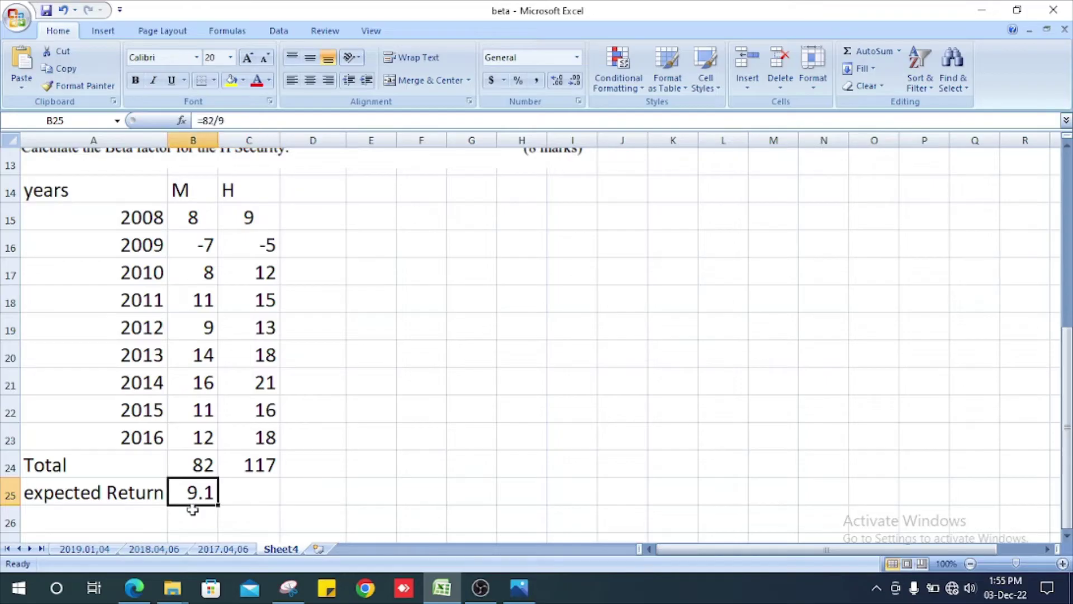
key(ctrl+b)
key(Right)
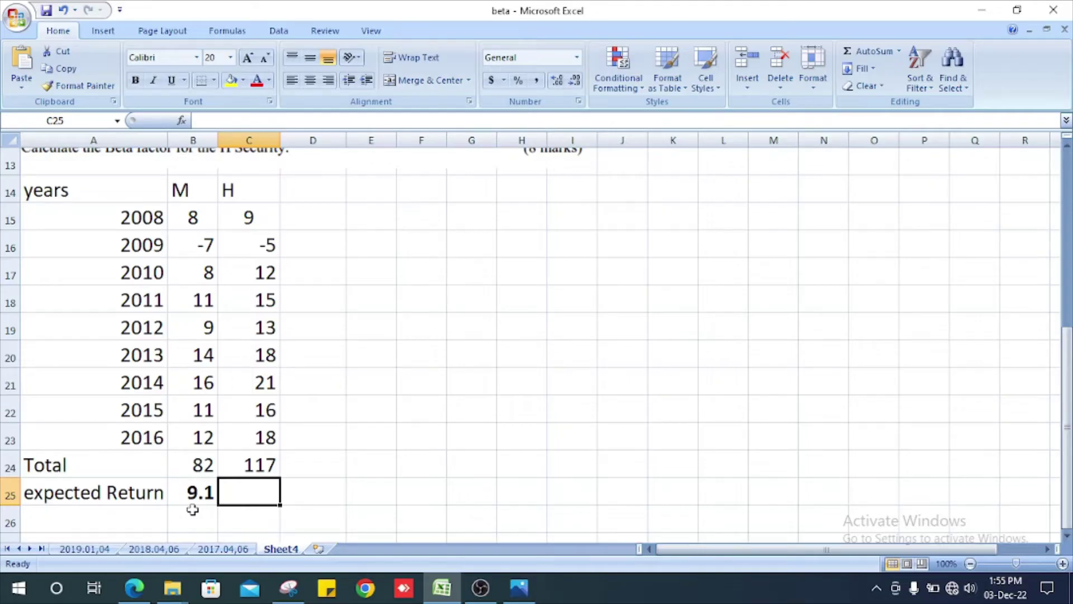
text(=)
key(Up)
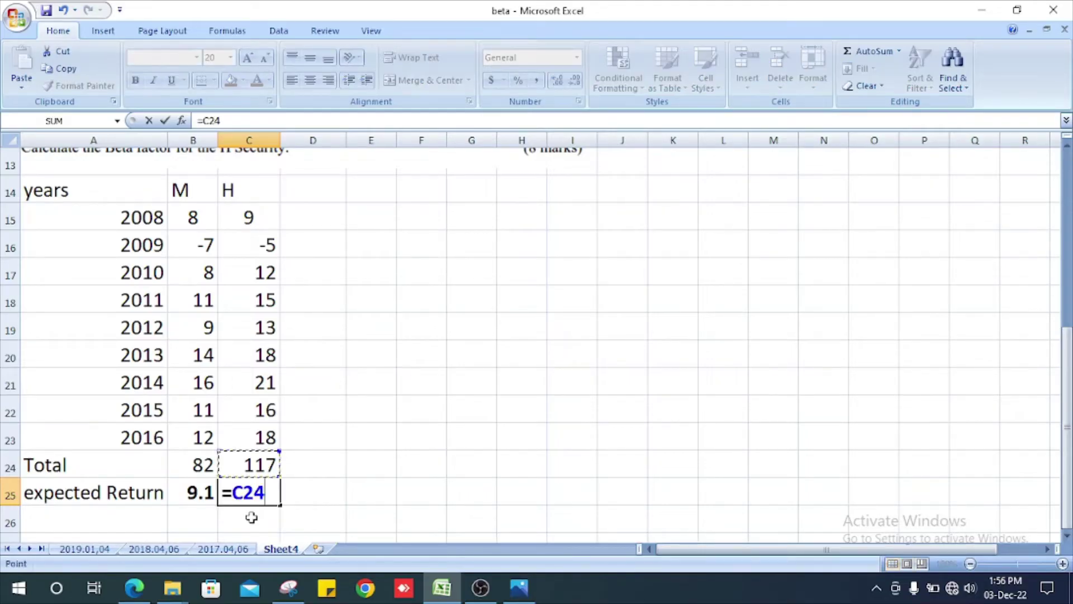
text(/)
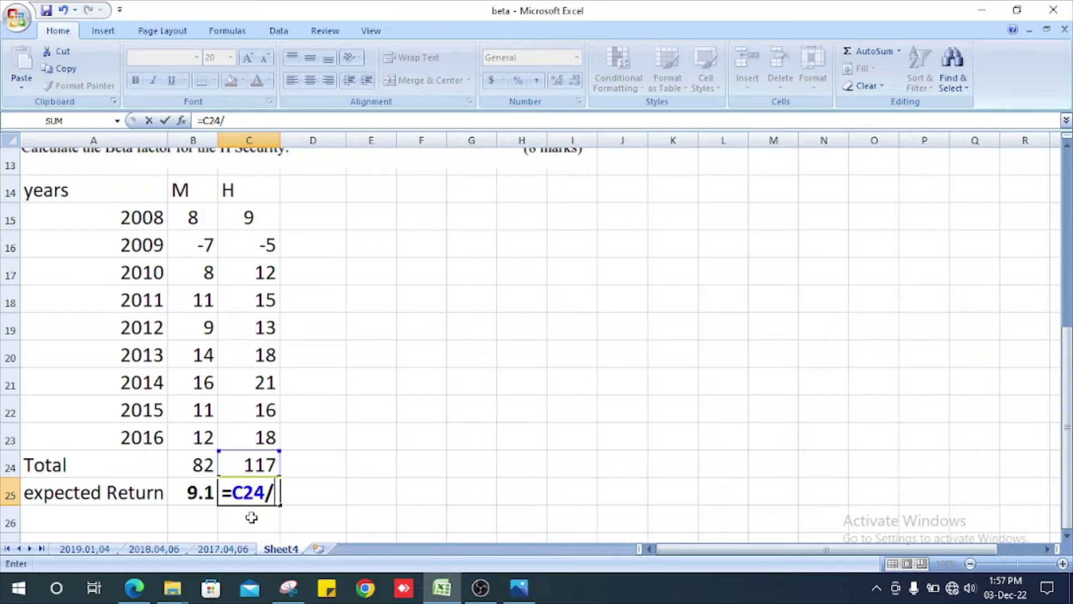
text(9)
key(Return)
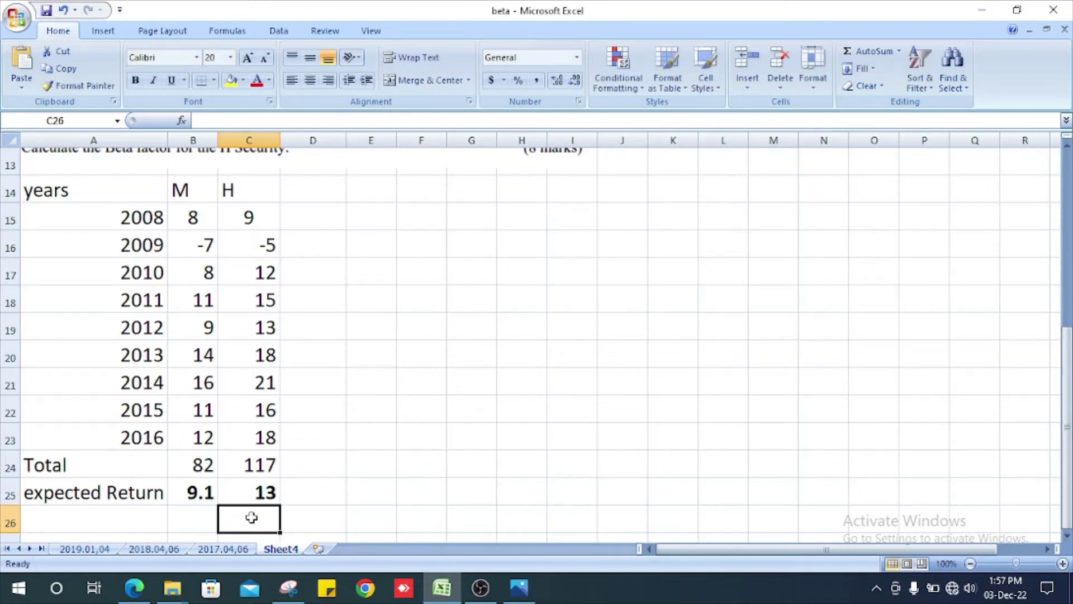
- Head D14 M-M' and fill =B15-9.1 down to D23, giving -1.1 to 2.9
click(313, 268)
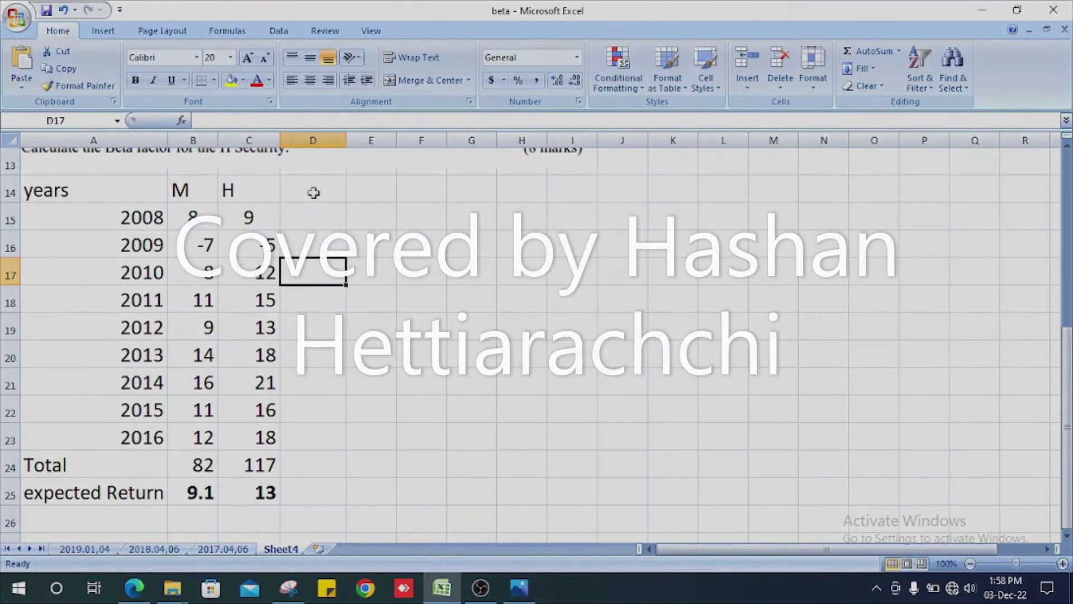
click(314, 188)
text(M-M)
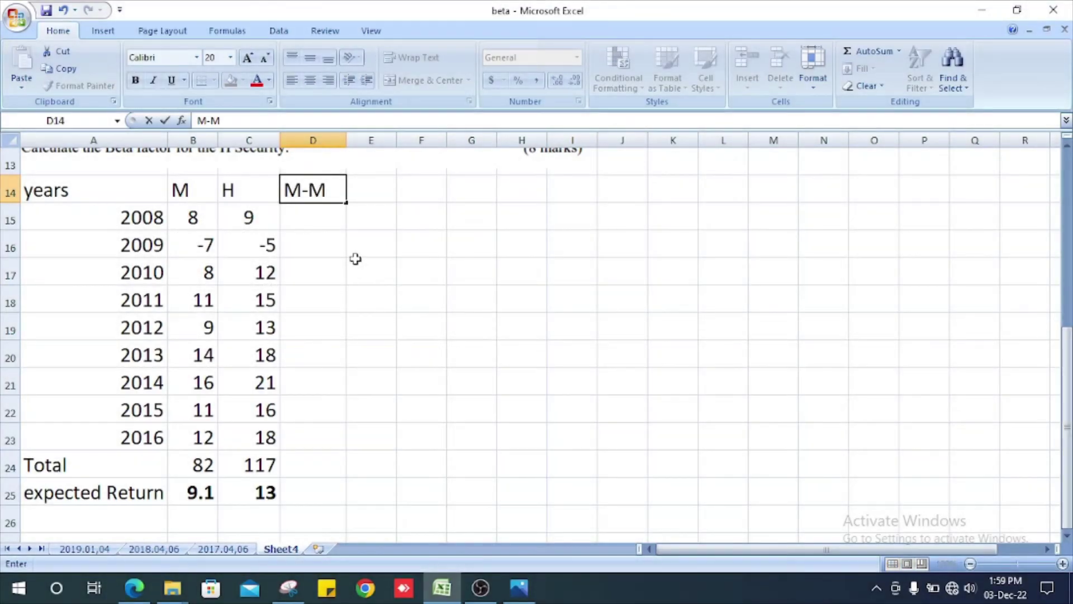
key(Return)
text(=)
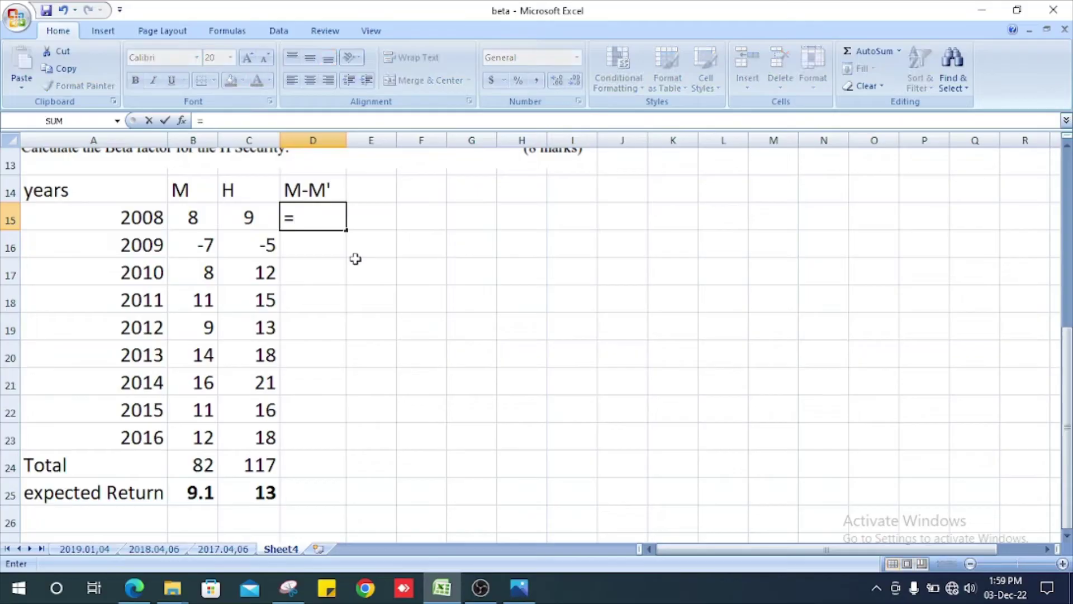
key(Left)
key(Left)
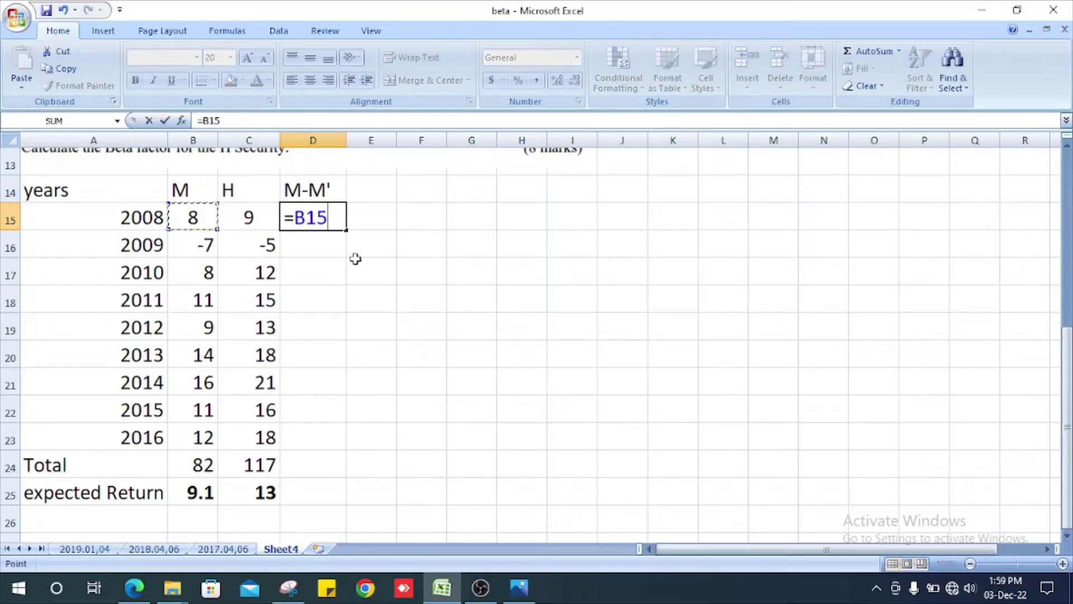
text(-)
text(9.)
text(1)
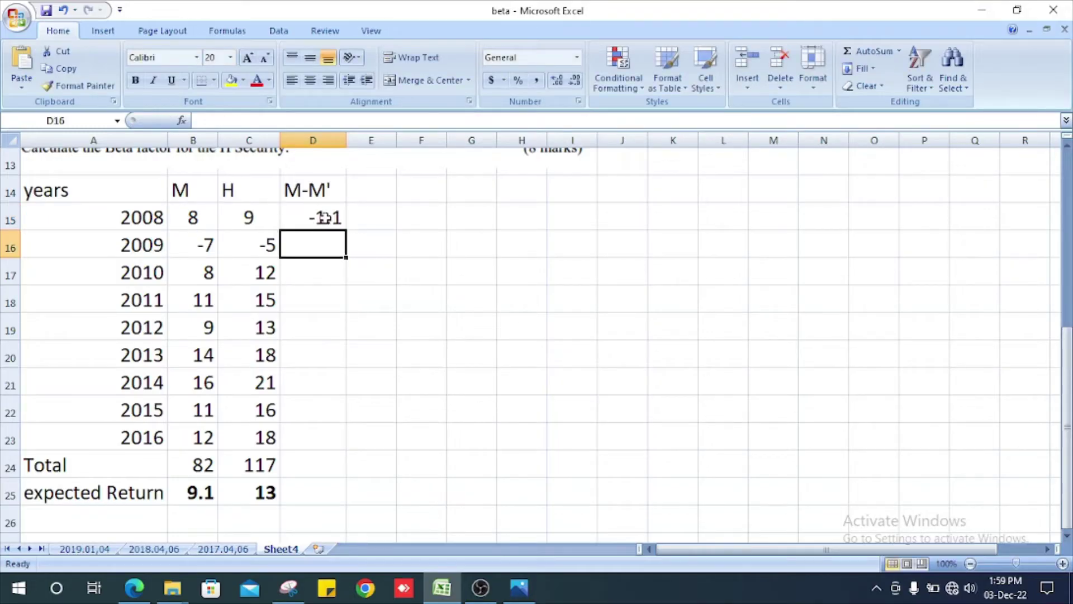
click(326, 216)
drag(345, 229, 347, 442)
click(360, 193)
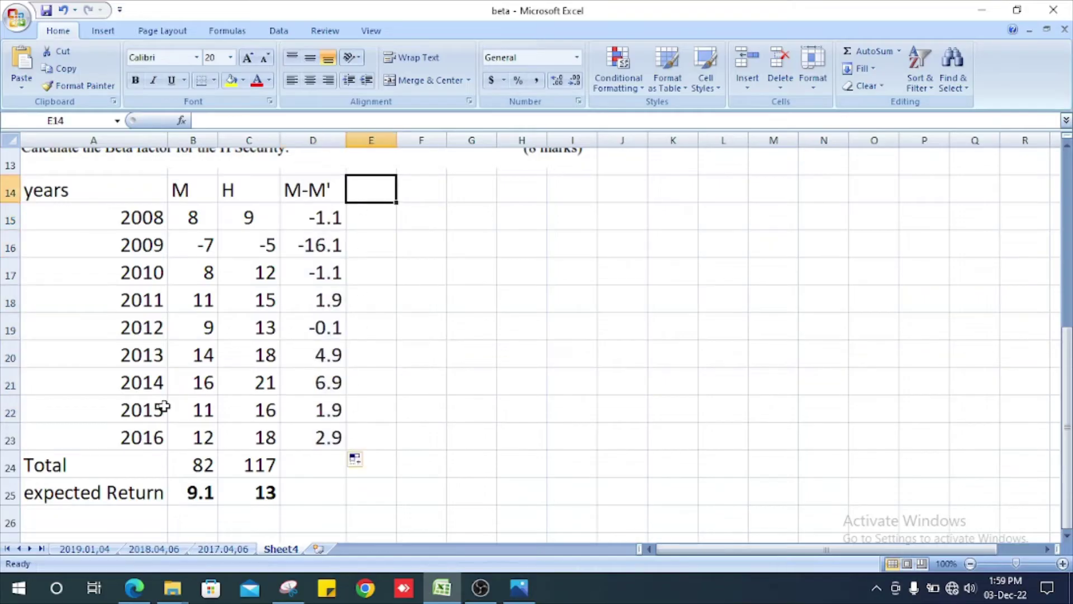
- Head column E "H-H'" and fill =C15-13 down E15:E23, giving deviations from -4 to 5
text(H)
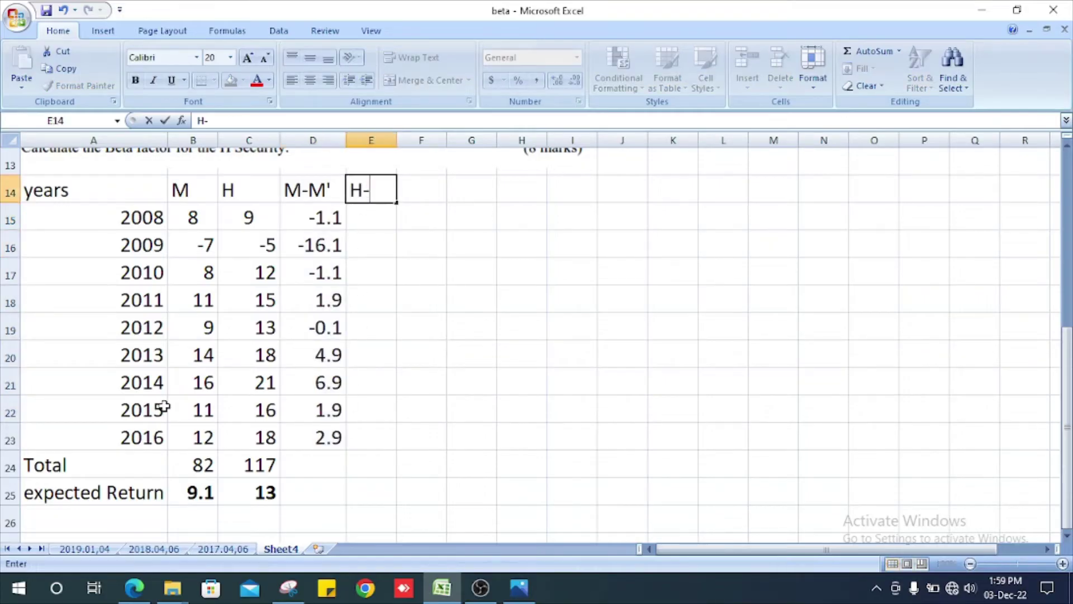
text(-H)
key(Return)
text(=)
key(Left)
key(Left)
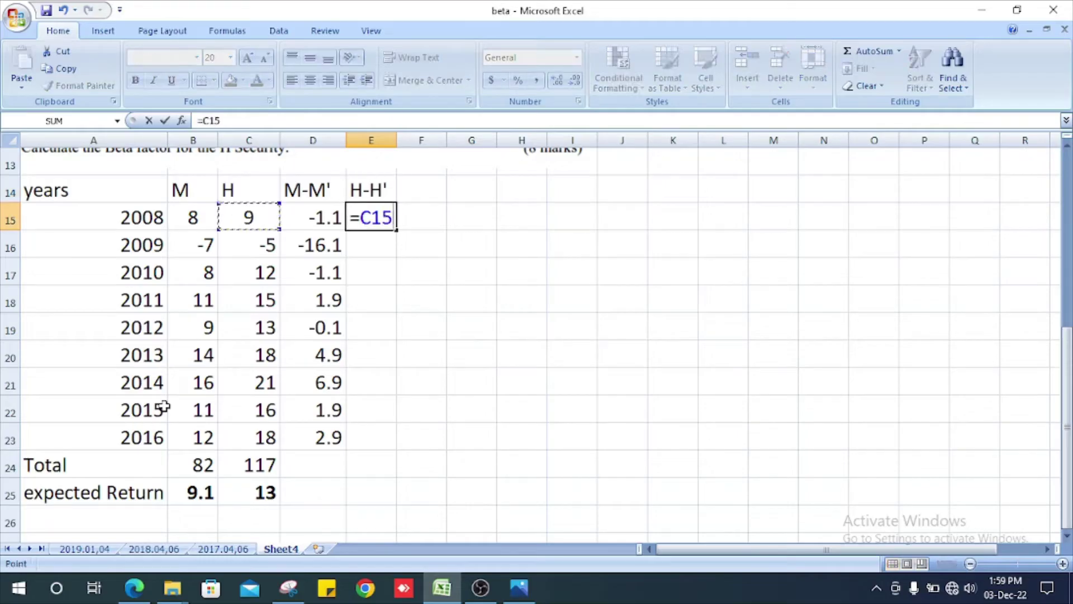
text(-13)
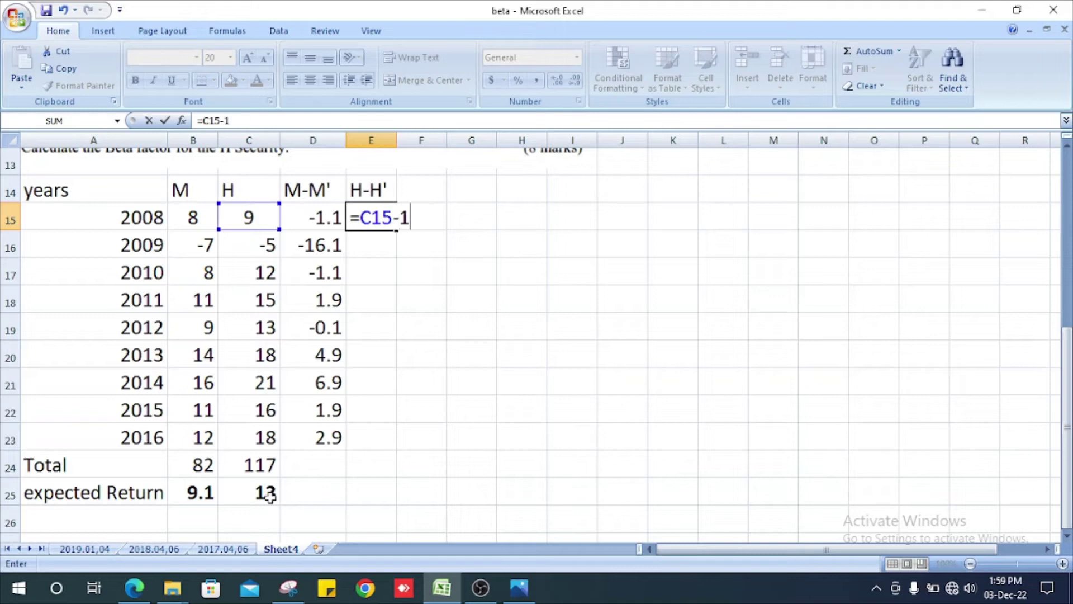
key(Return)
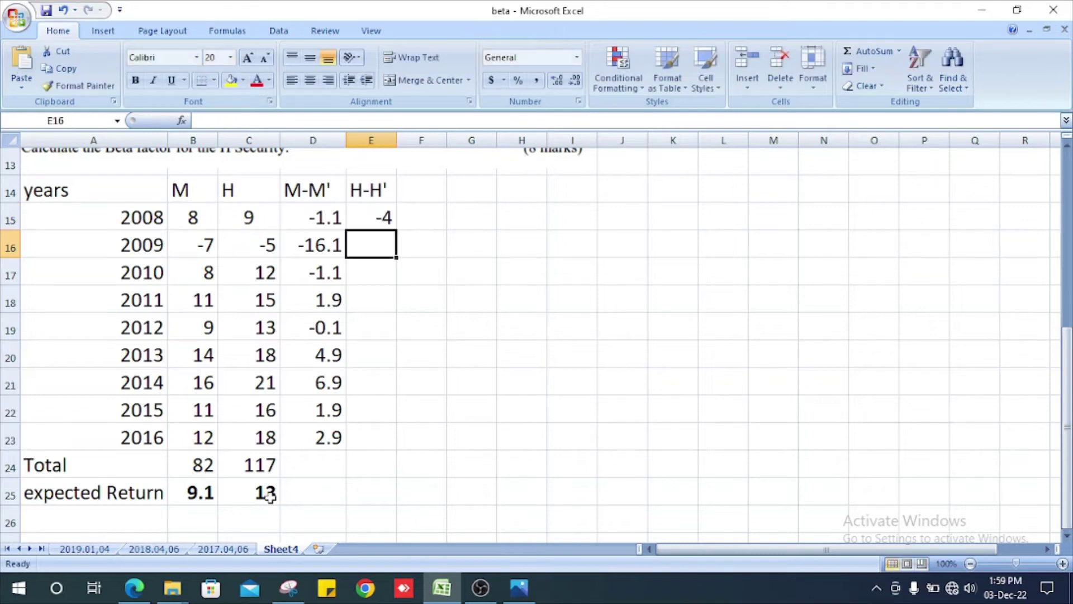
click(390, 219)
drag(395, 231, 376, 437)
click(414, 200)
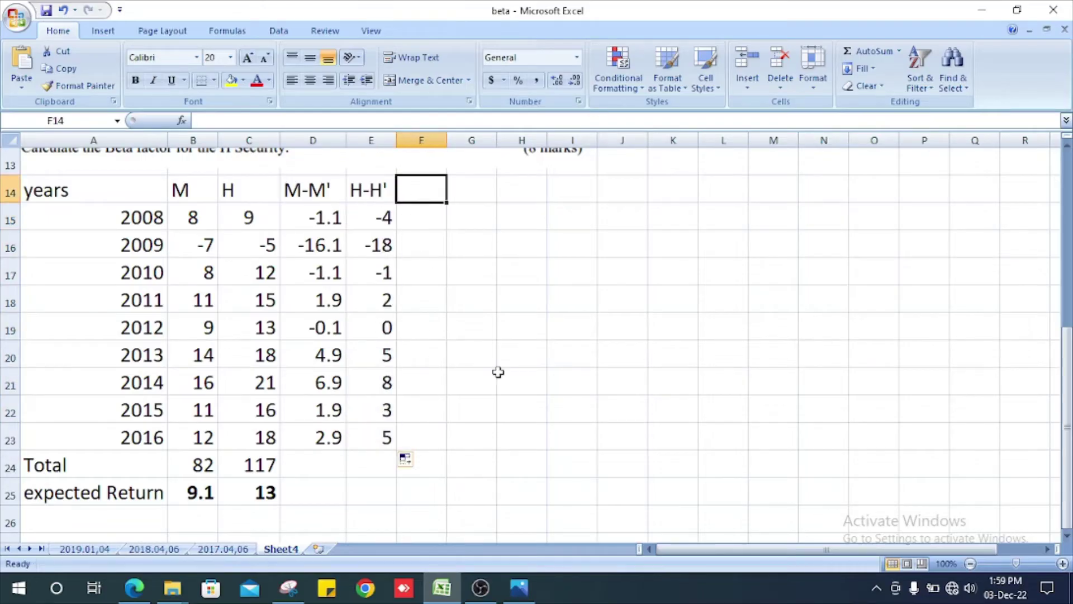
- Enter the (M-M')^2 header in F14 and autofit column F to fit it
text(m)
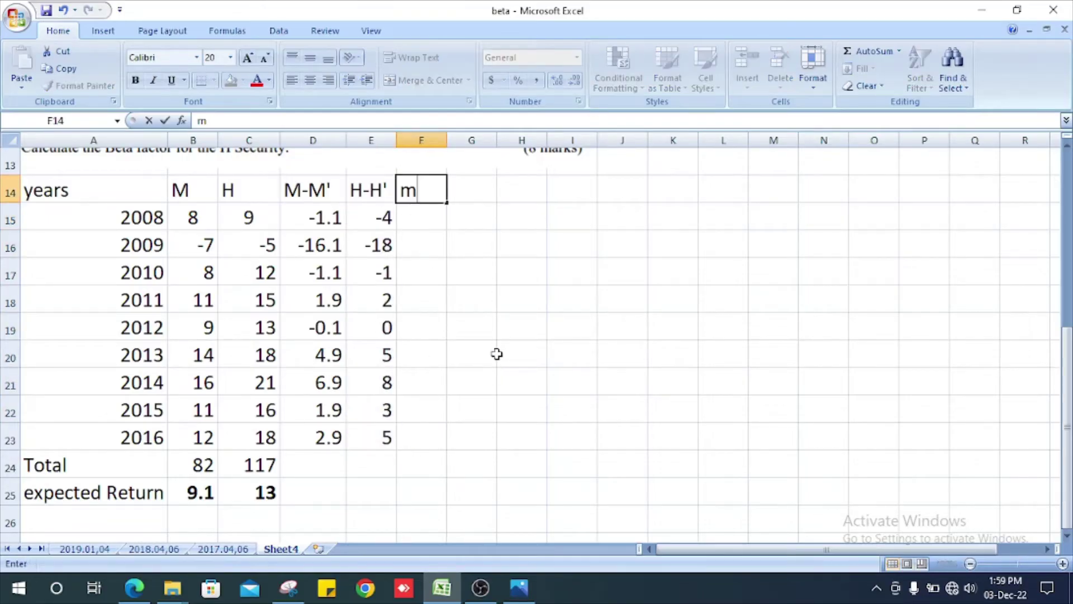
key(BackSpace)
text(M-M)
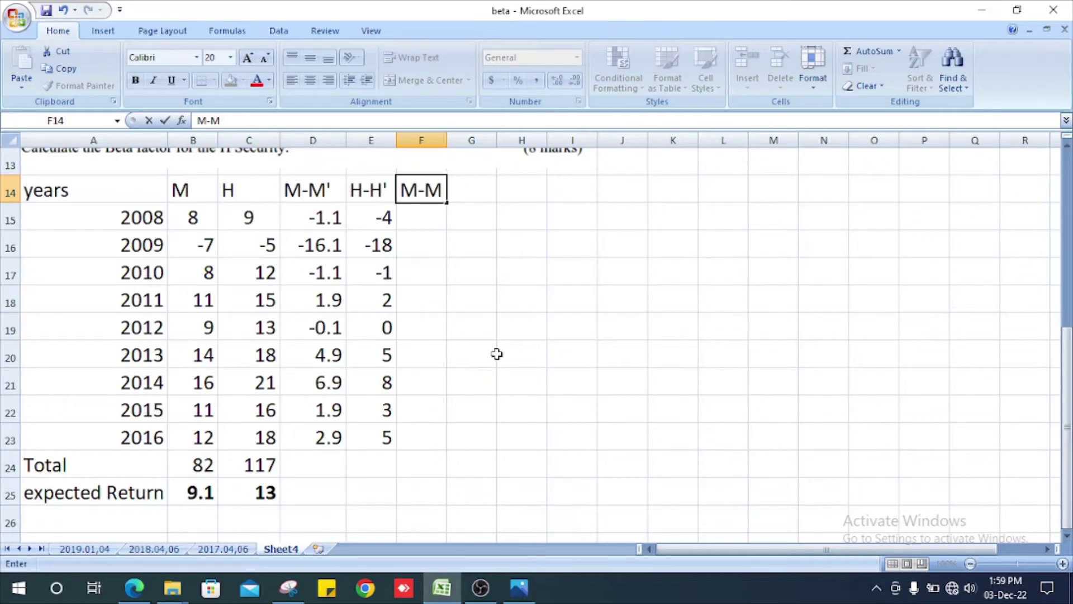
text(')^2)
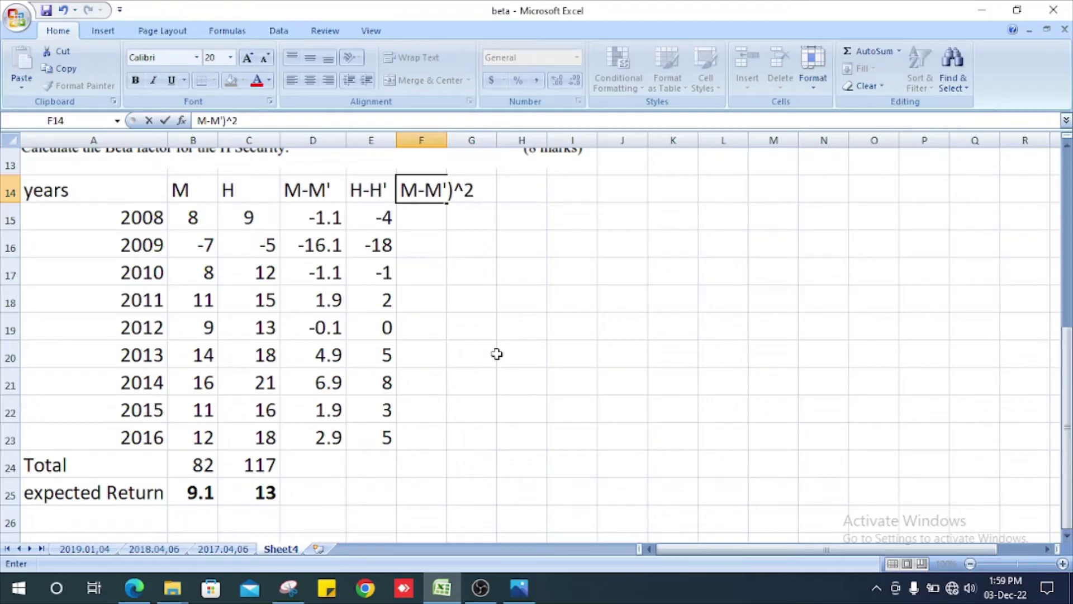
click(403, 184)
text(()
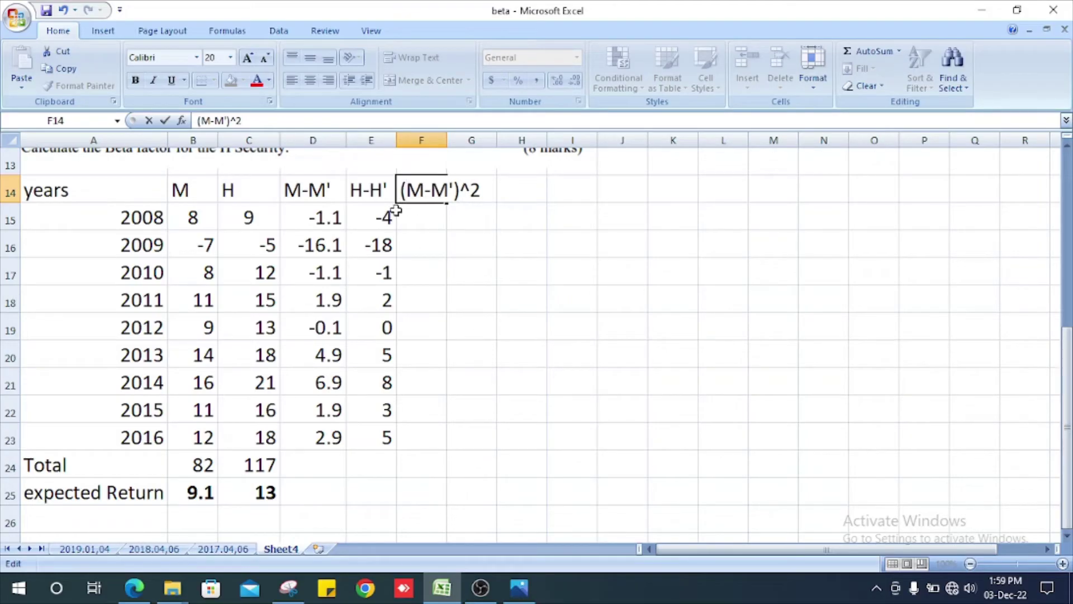
click(403, 213)
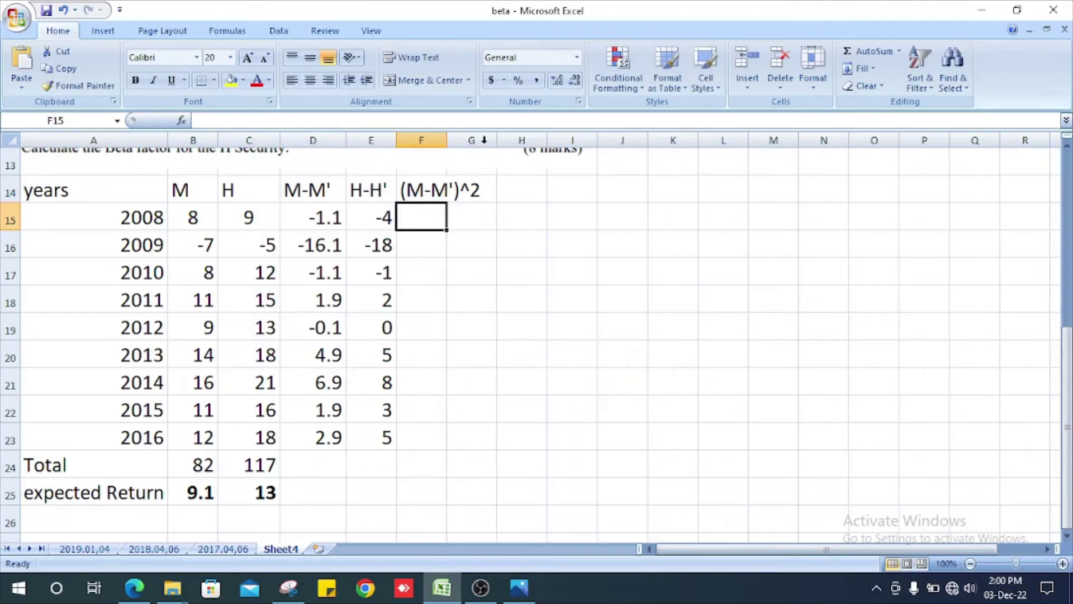
double_click(447, 144)
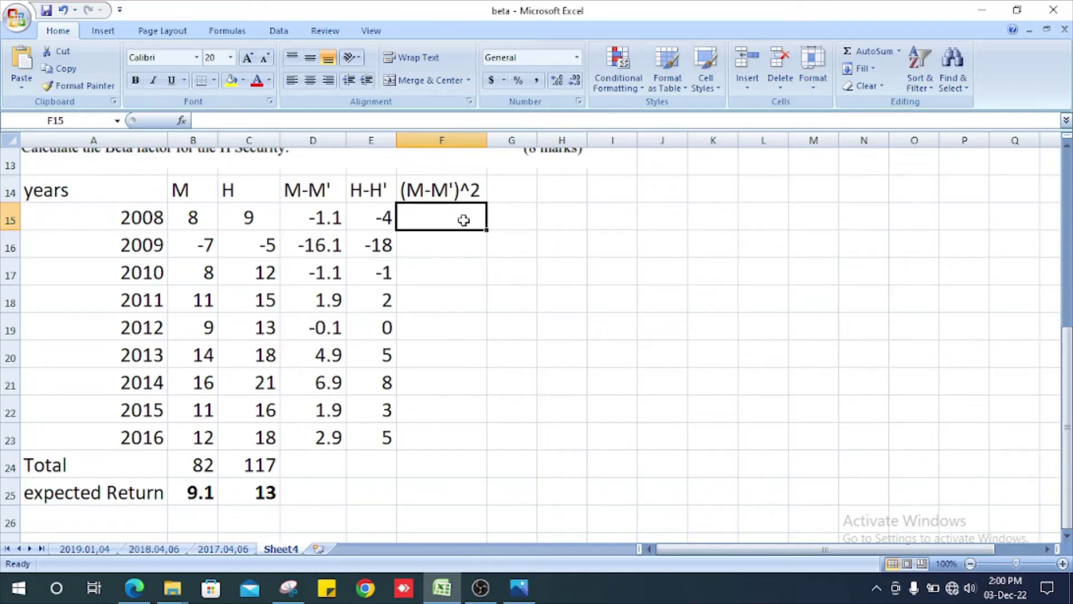
- Fill F15:F23 with =D15^2, squaring each M deviation from 1.21 to 8.41
text(=)
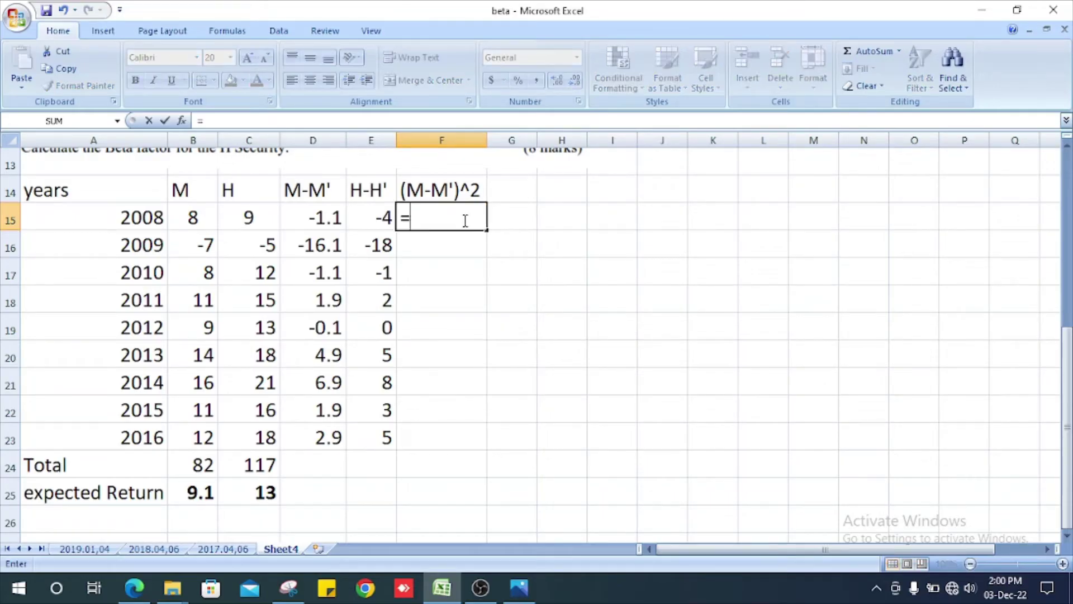
key(Left)
key(Left)
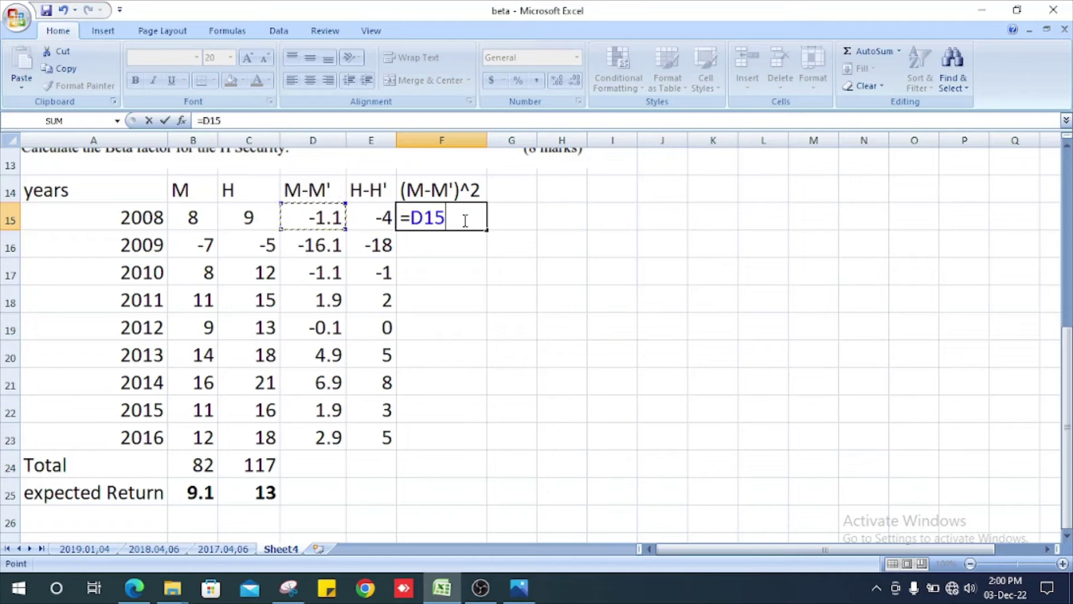
text(^2)
key(Return)
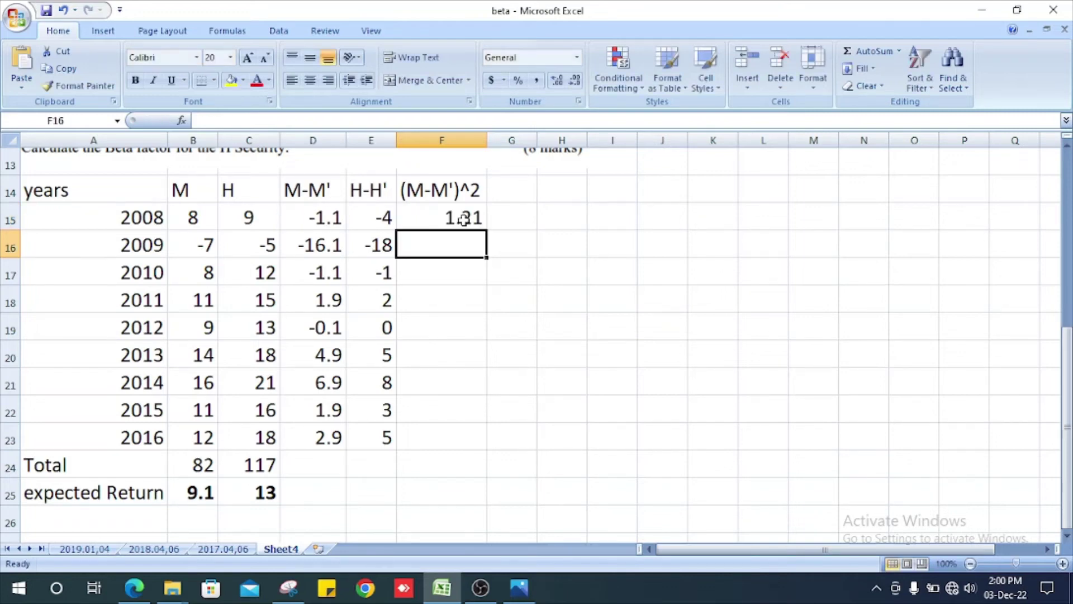
click(464, 219)
drag(488, 233, 479, 451)
click(536, 339)
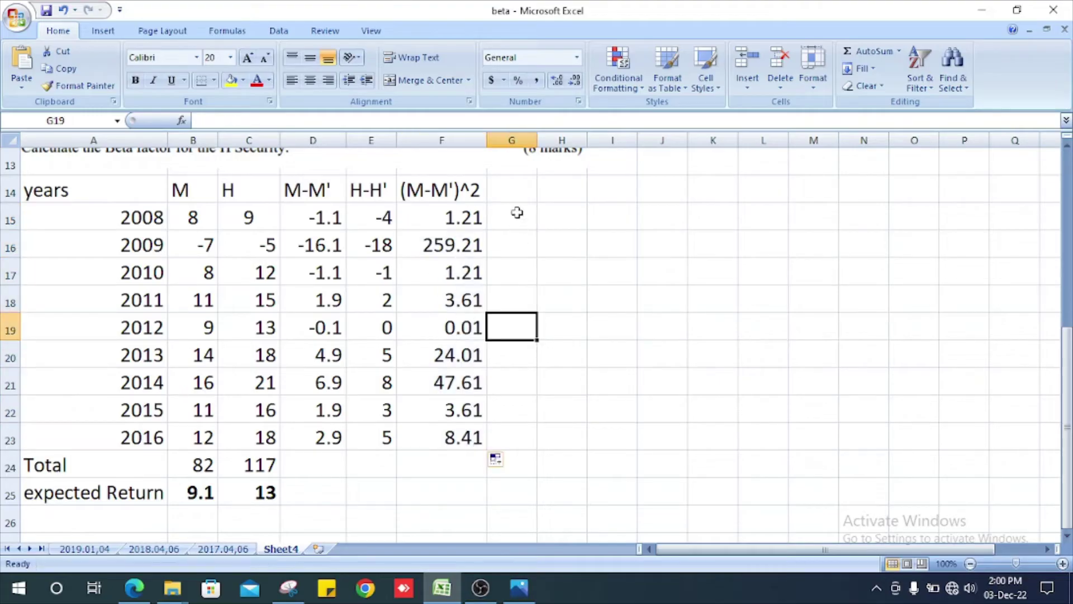
click(515, 191)
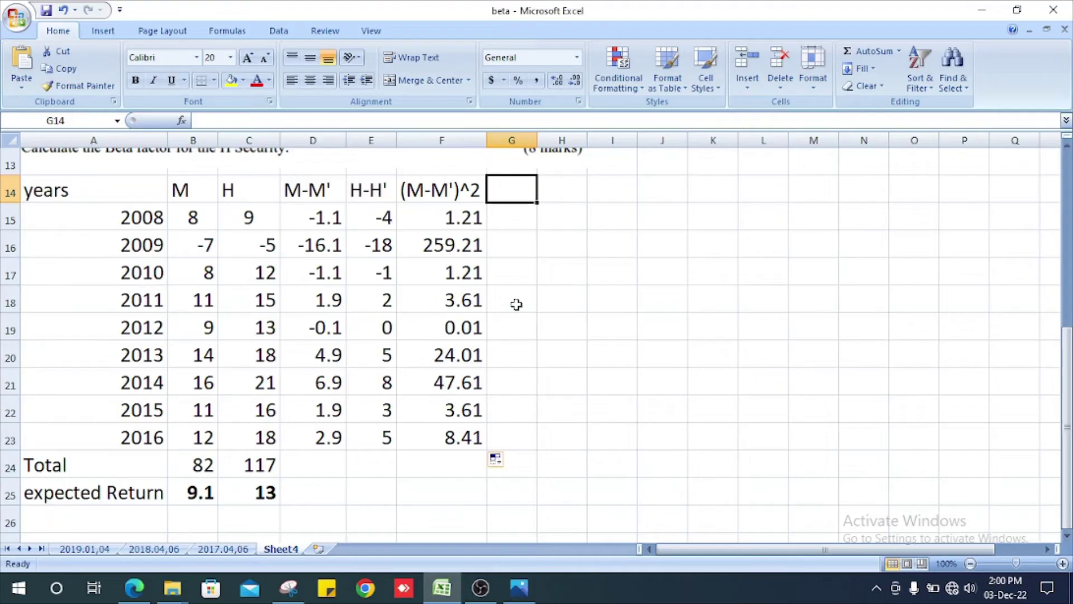
- Enter the (M-M')(H-H") header in G14 and autofit column G
text((m)
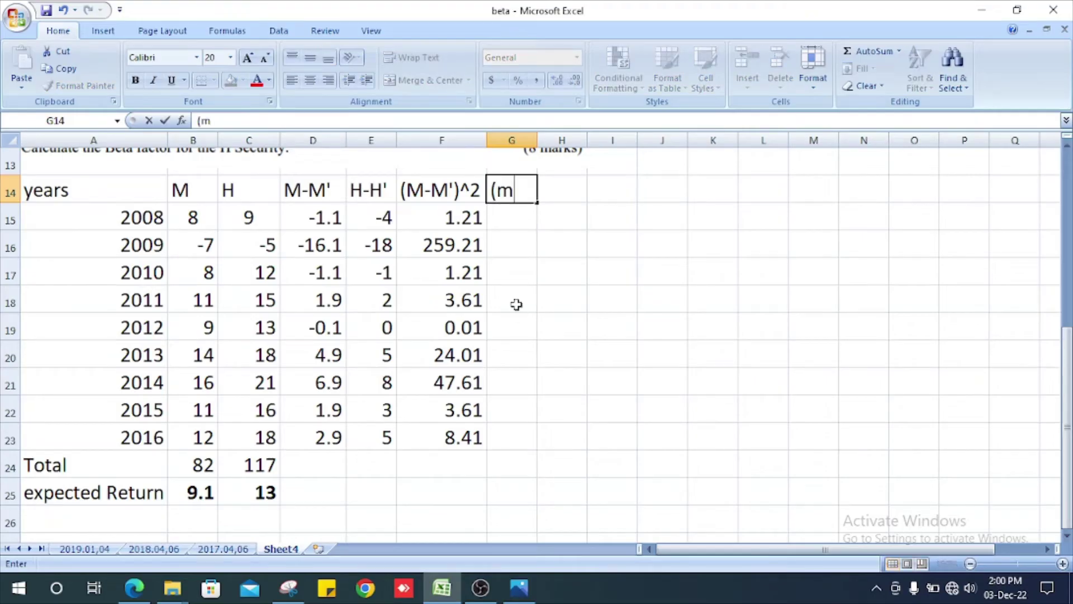
key(BackSpace)
text(M-m)
key(BackSpace)
text(M)
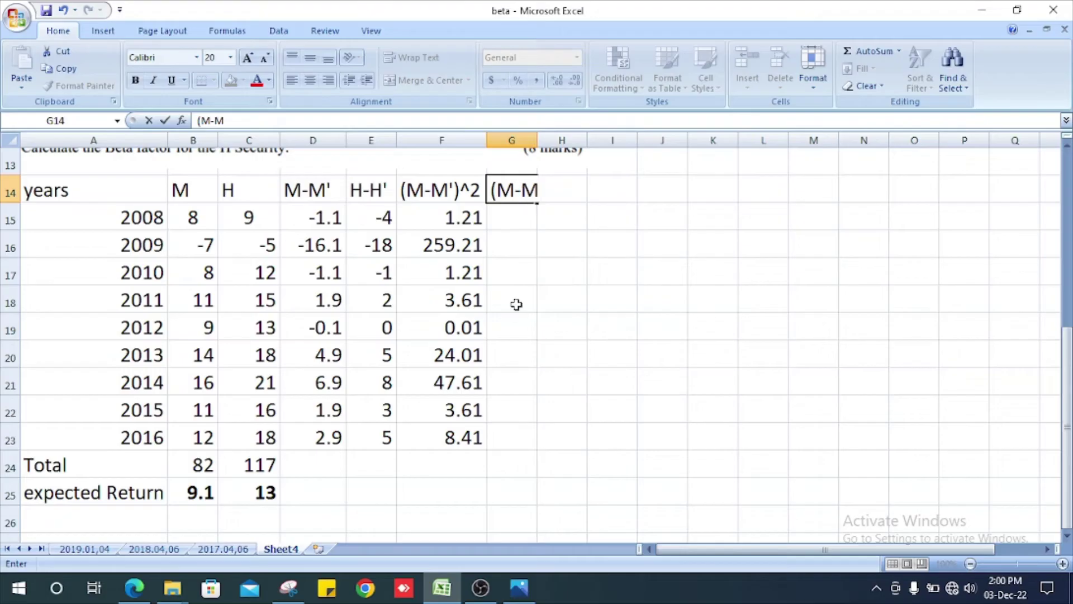
text(')(H-h)
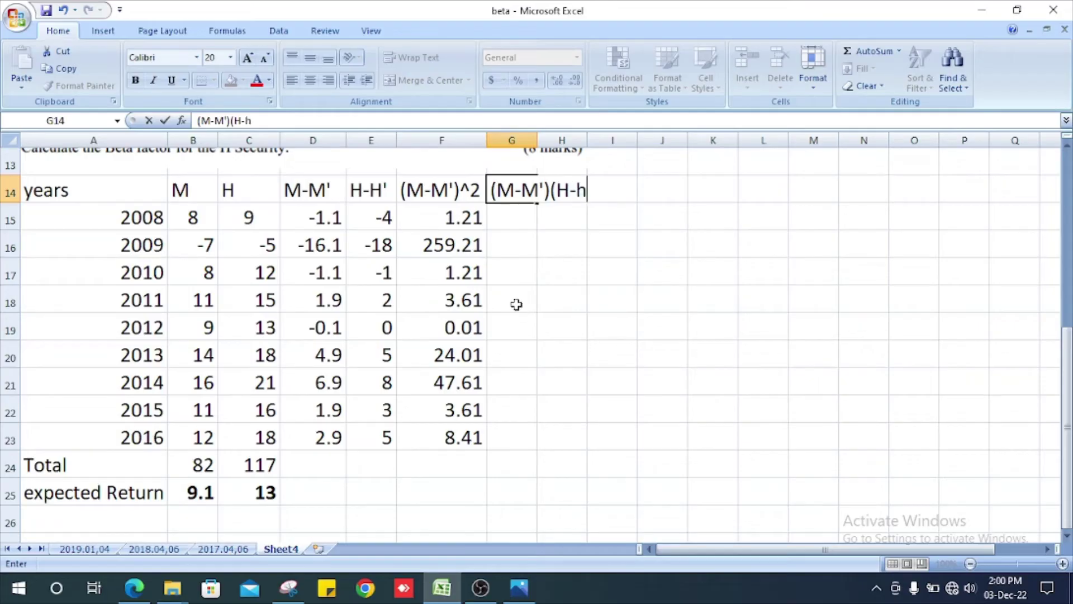
key(BackSpace)
text(H"))
key(Return)
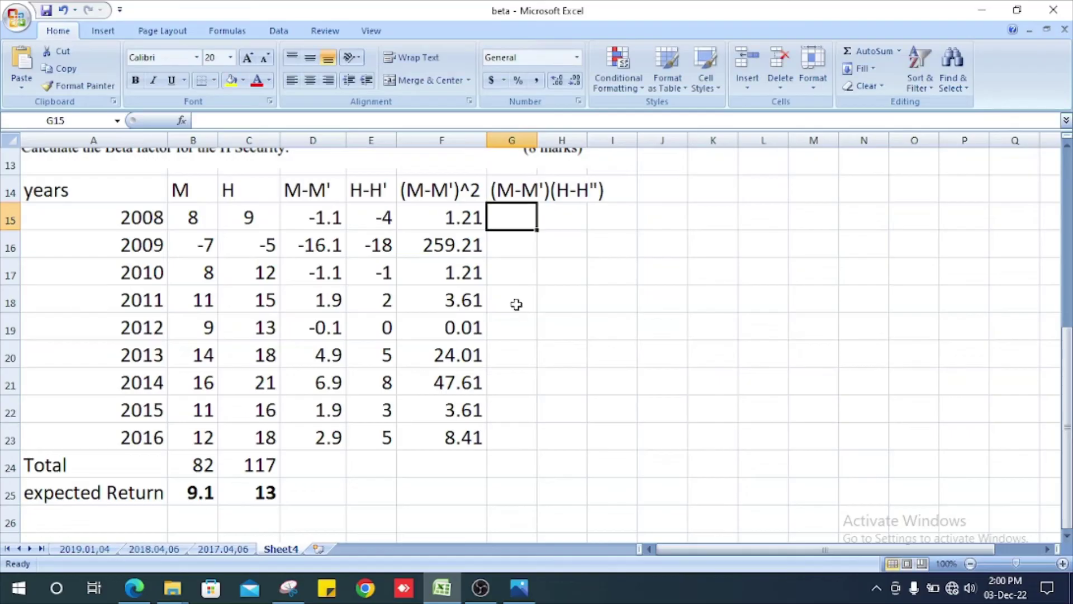
double_click(537, 141)
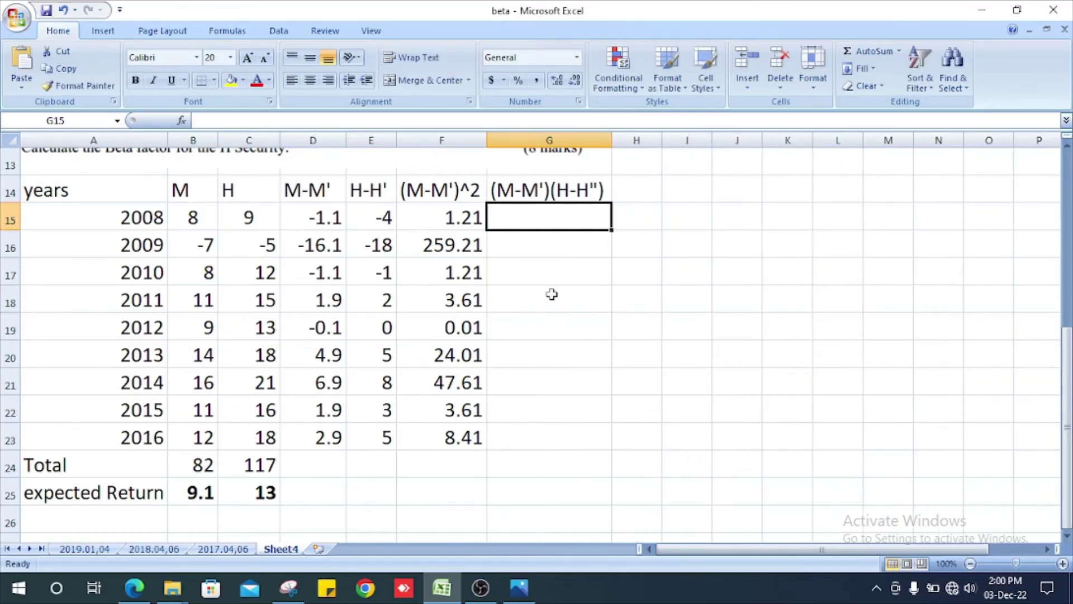
- Fill G15:G23 with =D15*E15, giving deviation products from 4.4 to 14.5
text(=)
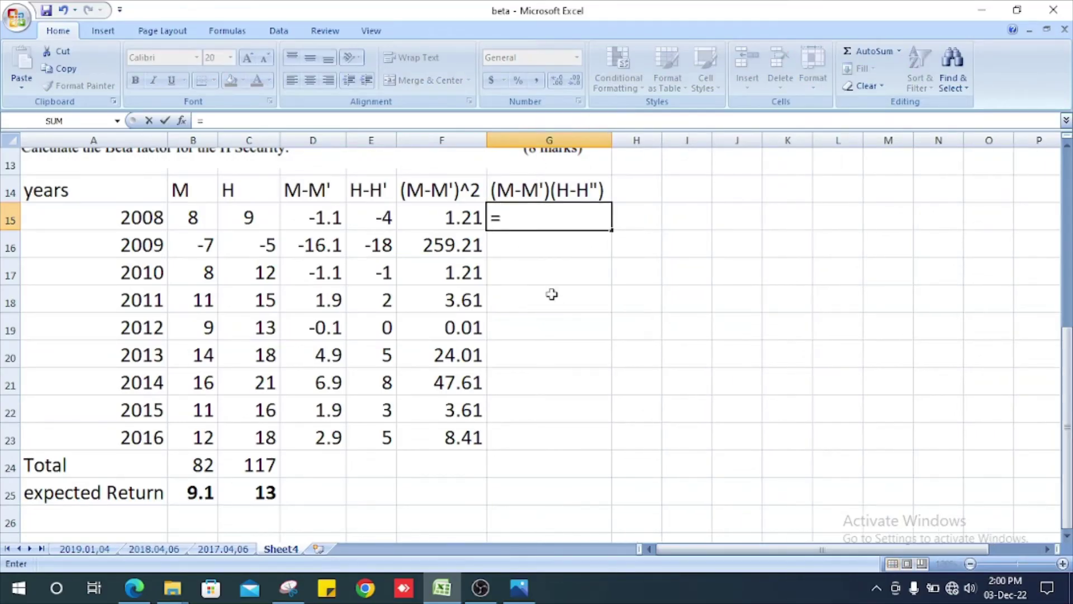
key(Left)
key(Left)
key(Left)
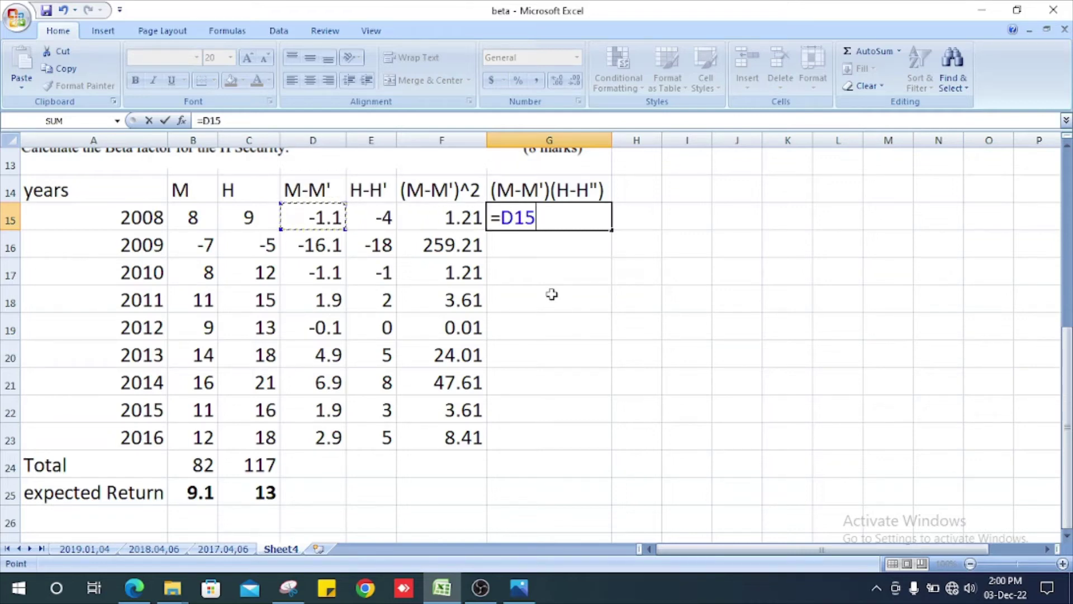
text(*)
key(Left)
key(Left)
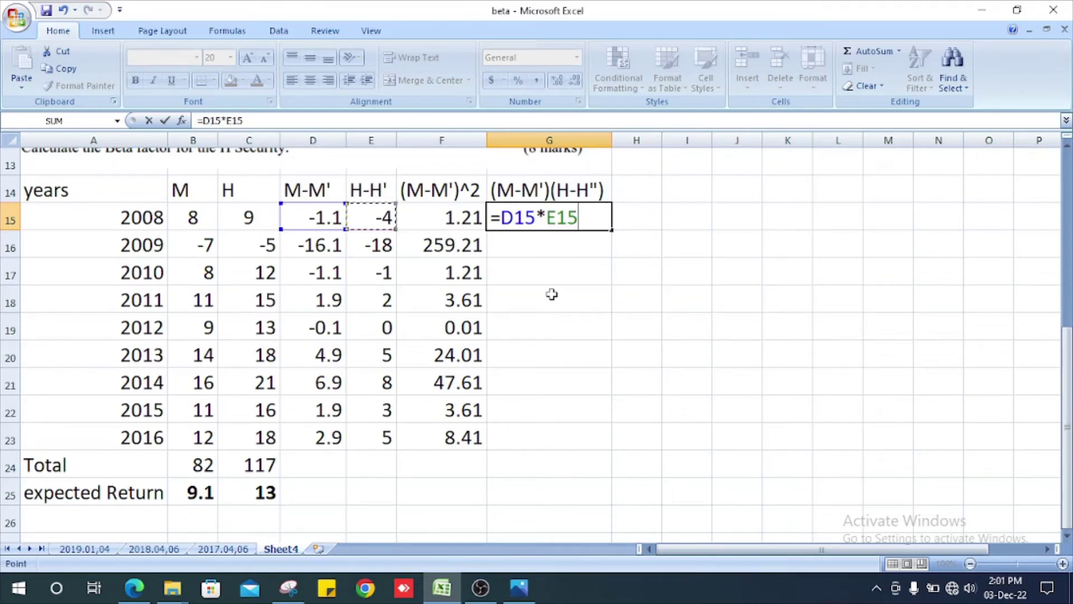
key(Return)
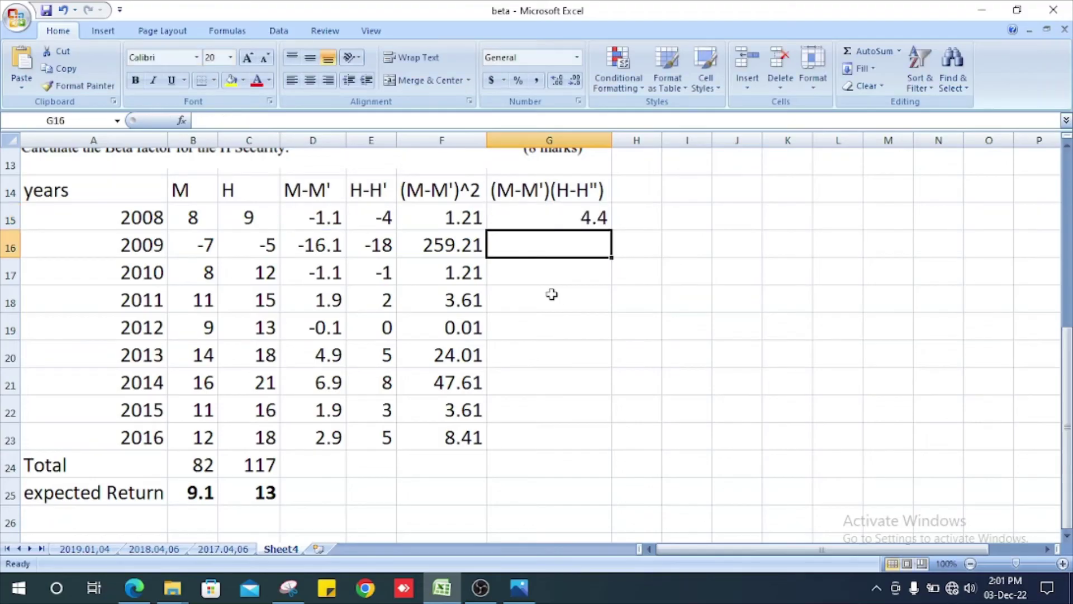
click(543, 223)
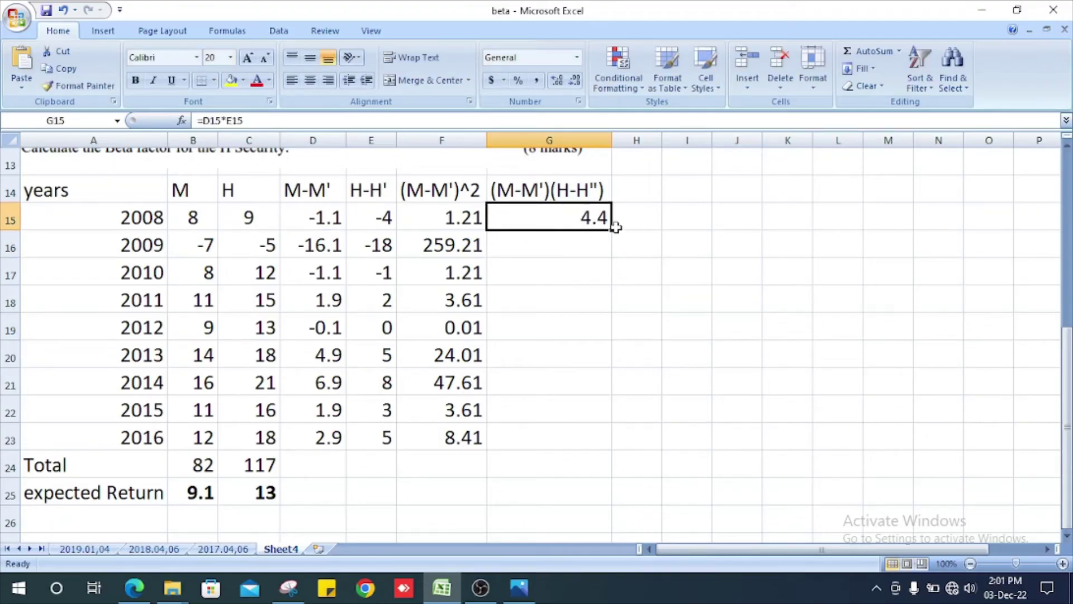
drag(613, 227, 600, 441)
click(649, 376)
click(586, 456)
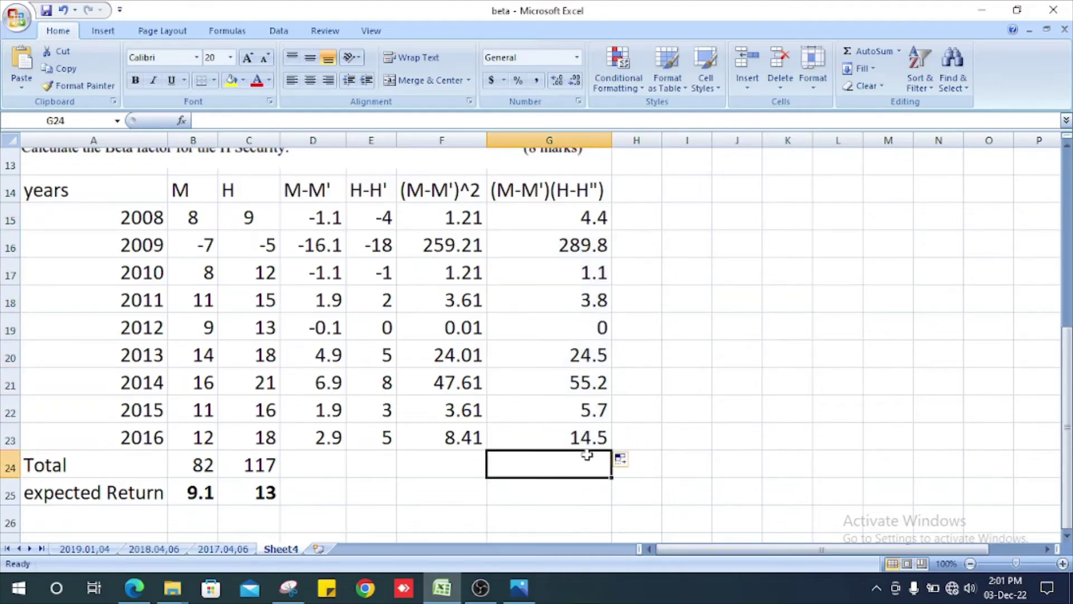
key(Left)
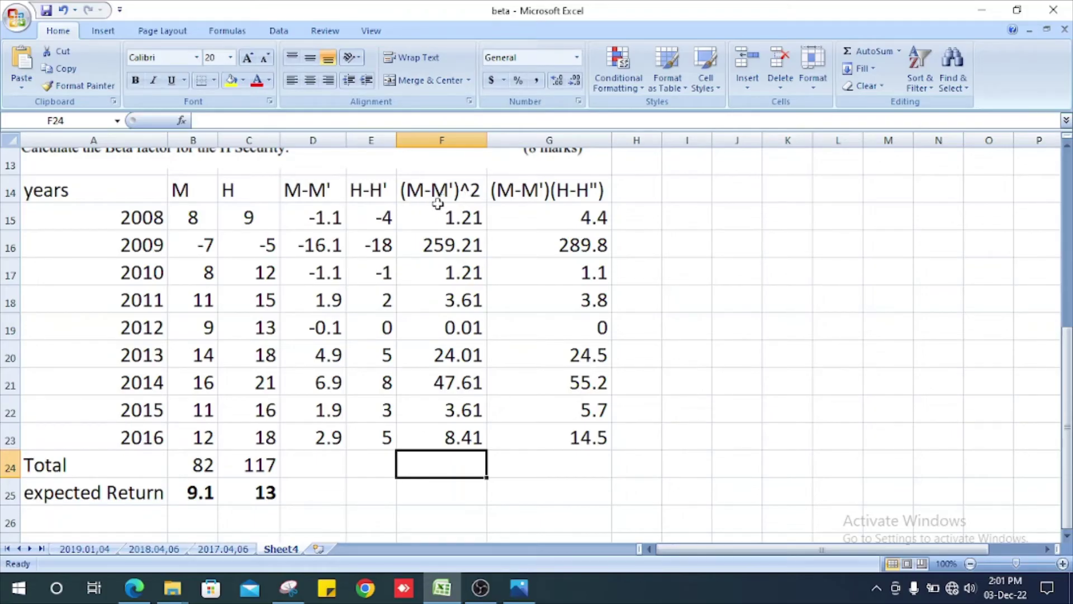
- AutoSum the squared deviations in F24 to 348.89 and add an autofitted 'variance' label in E25
click(861, 52)
key(Return)
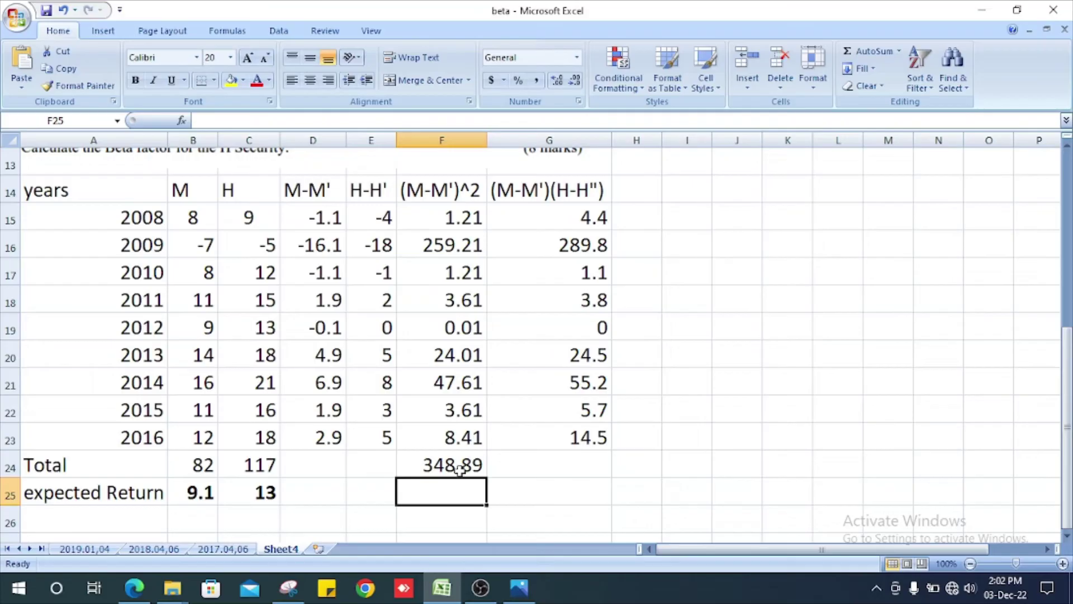
click(386, 489)
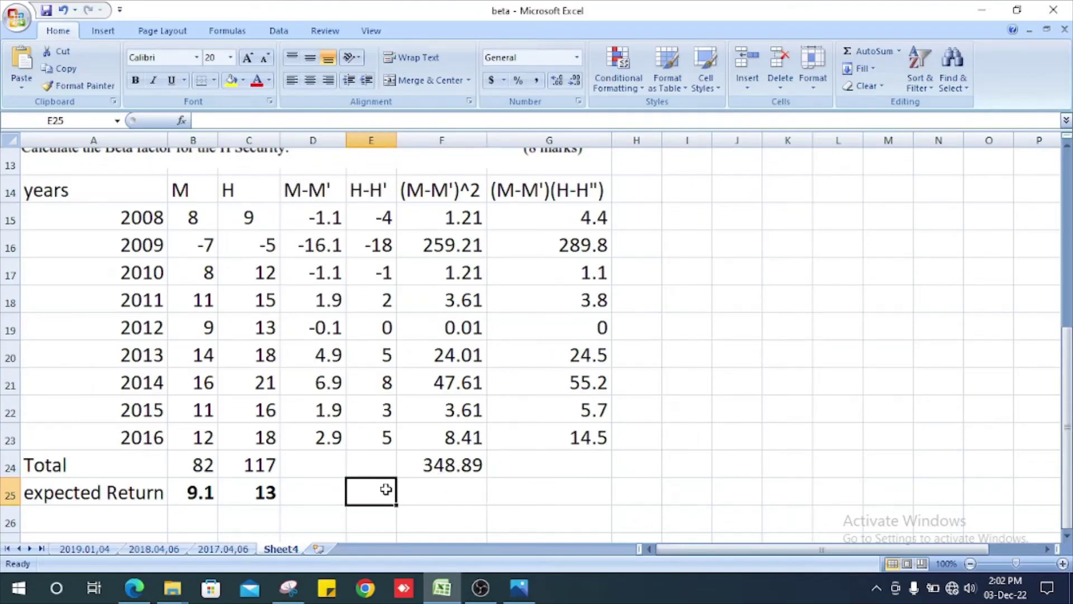
text(variance)
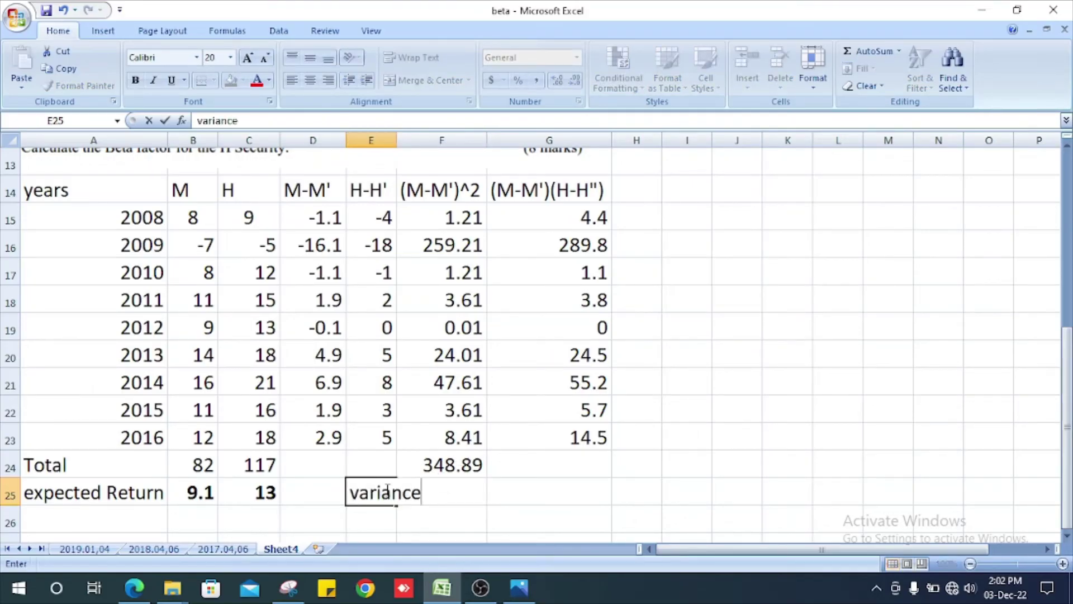
key(Return)
click(386, 140)
double_click(397, 140)
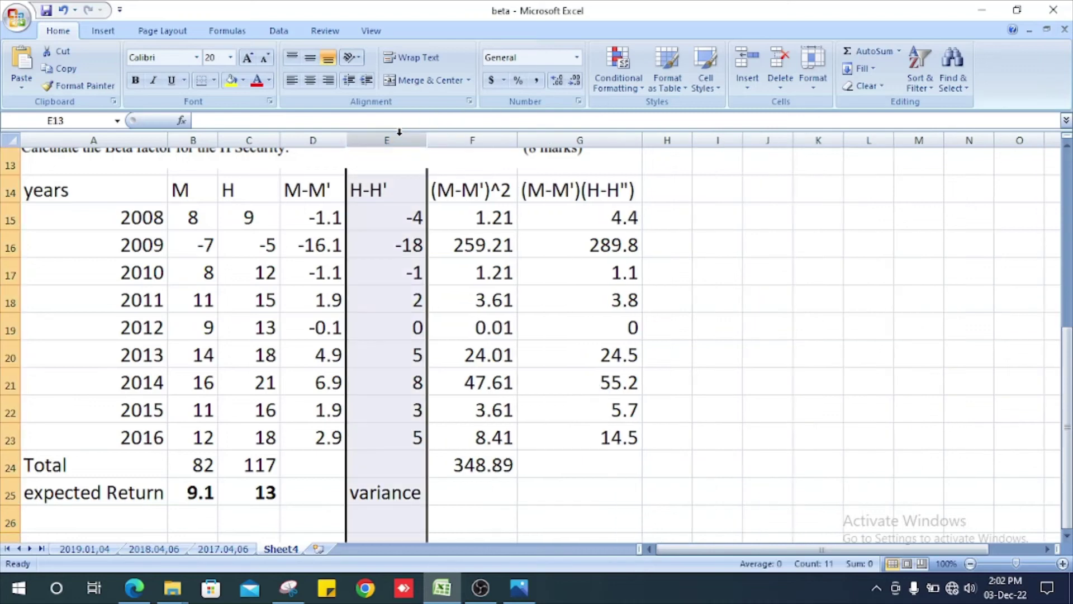
- Compute the variance =F24/9 in F25 and display it with two decimals as 38.77
click(473, 493)
text(=)
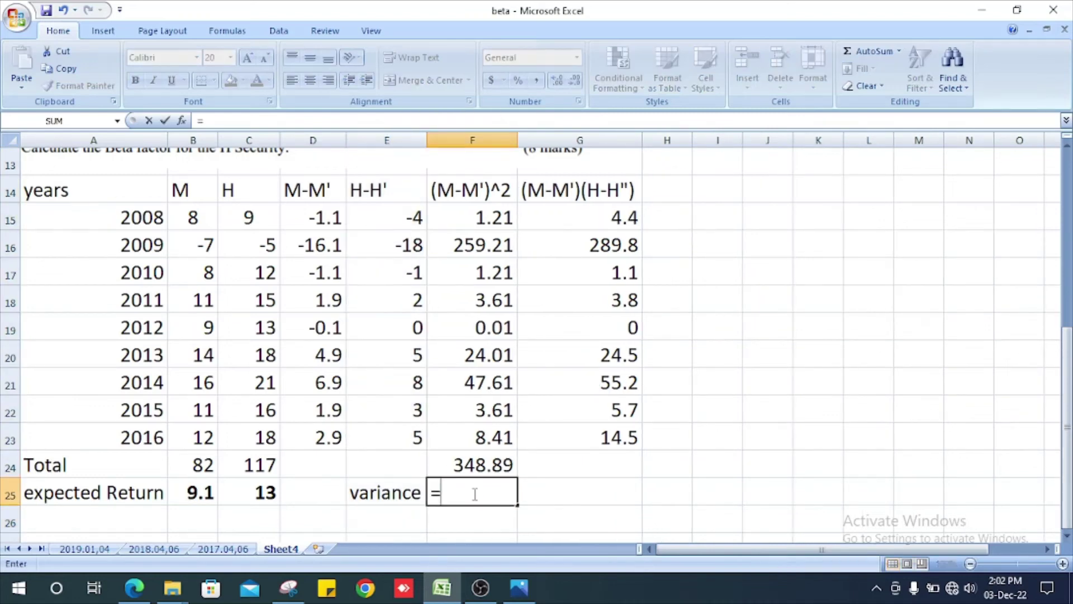
key(Up)
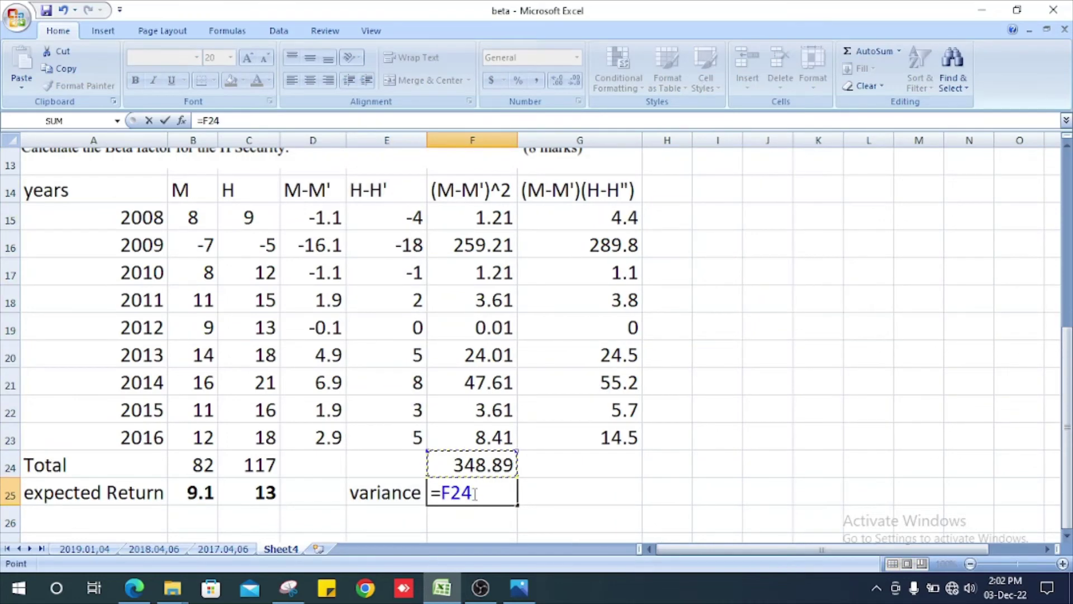
text(/)
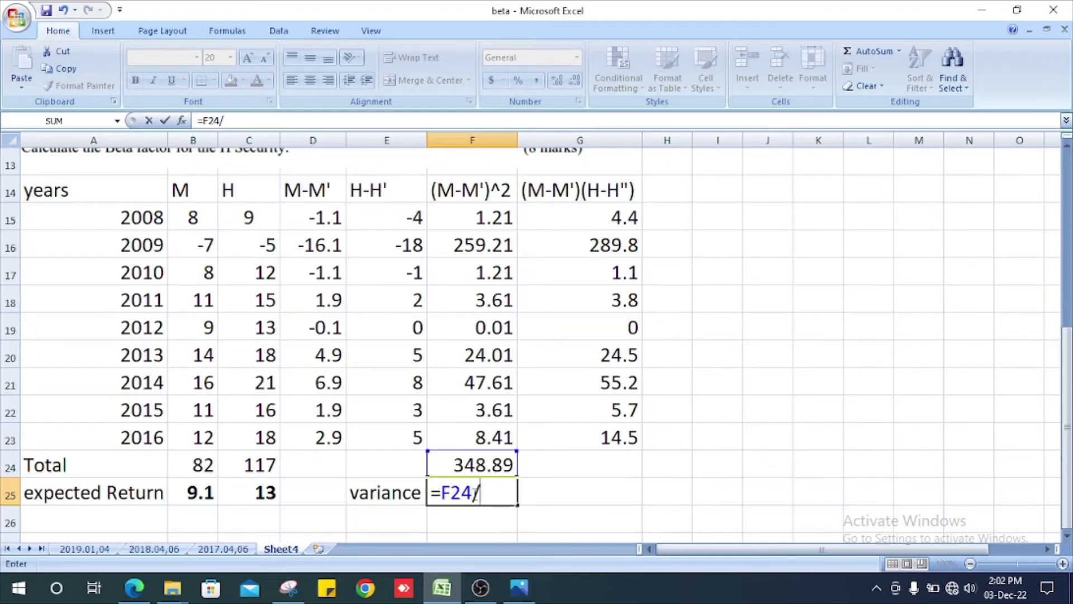
text(9)
key(Return)
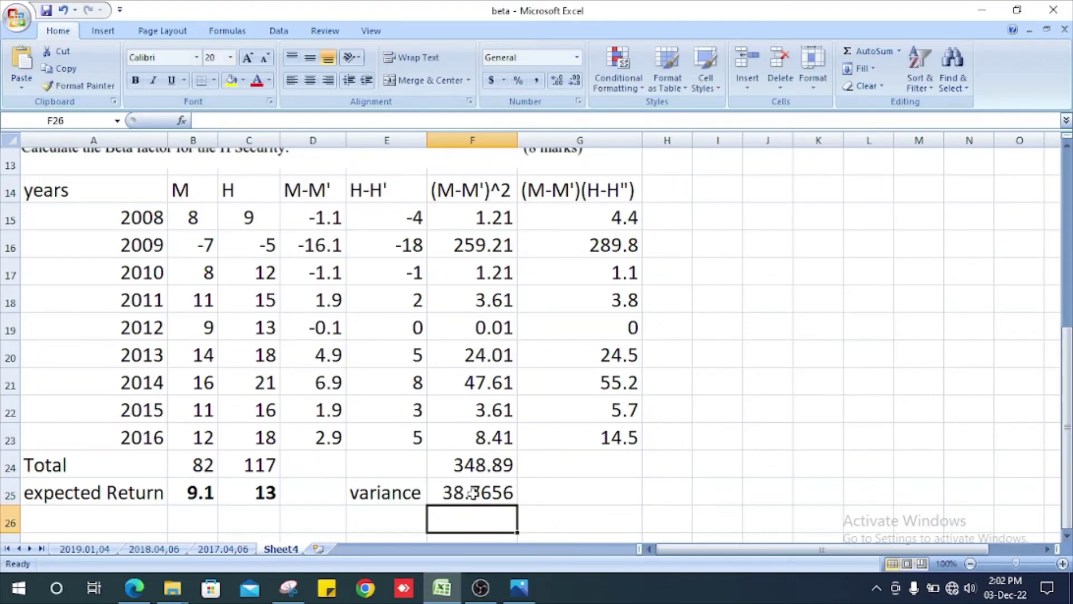
click(473, 493)
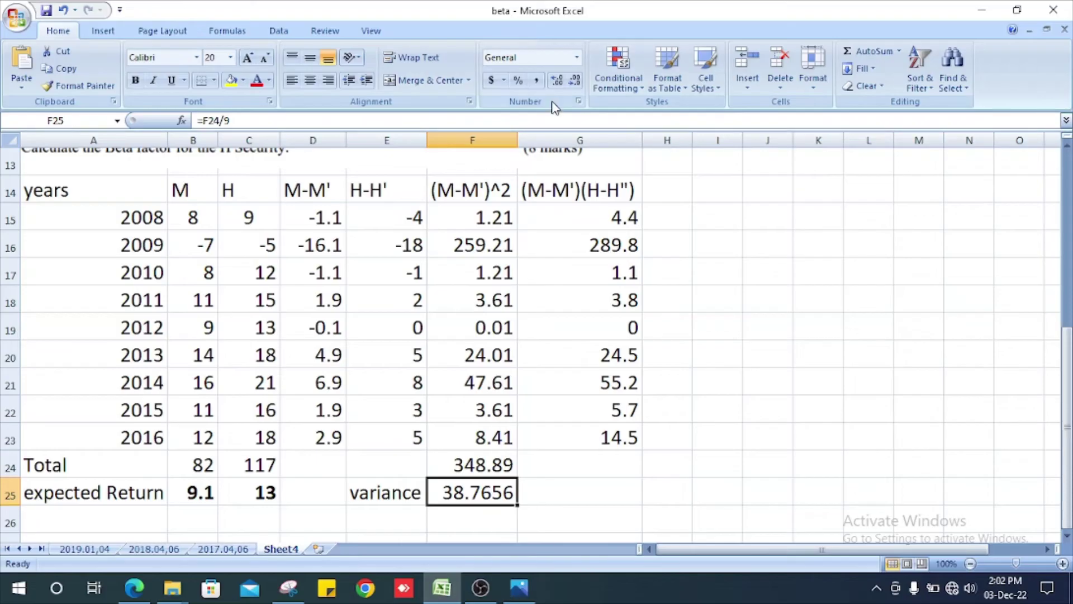
click(558, 81)
click(574, 80)
click(575, 80)
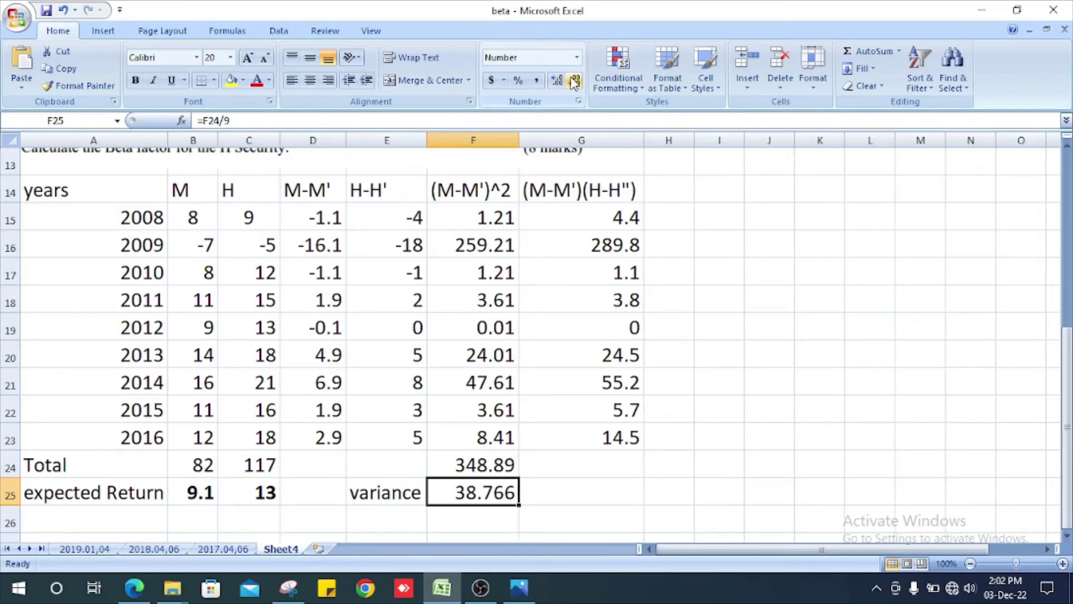
click(575, 80)
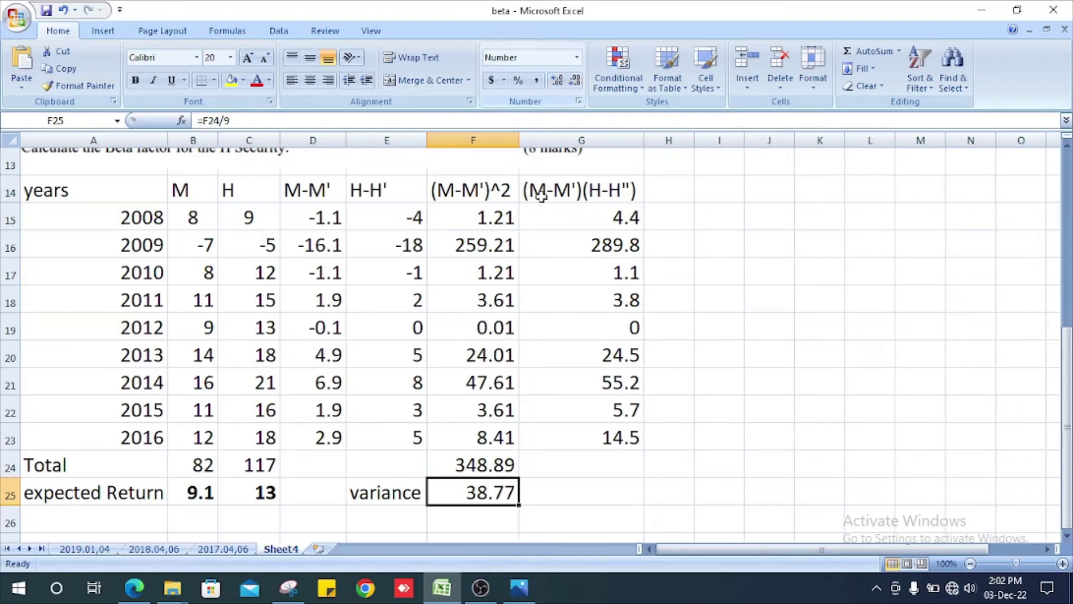
click(629, 482)
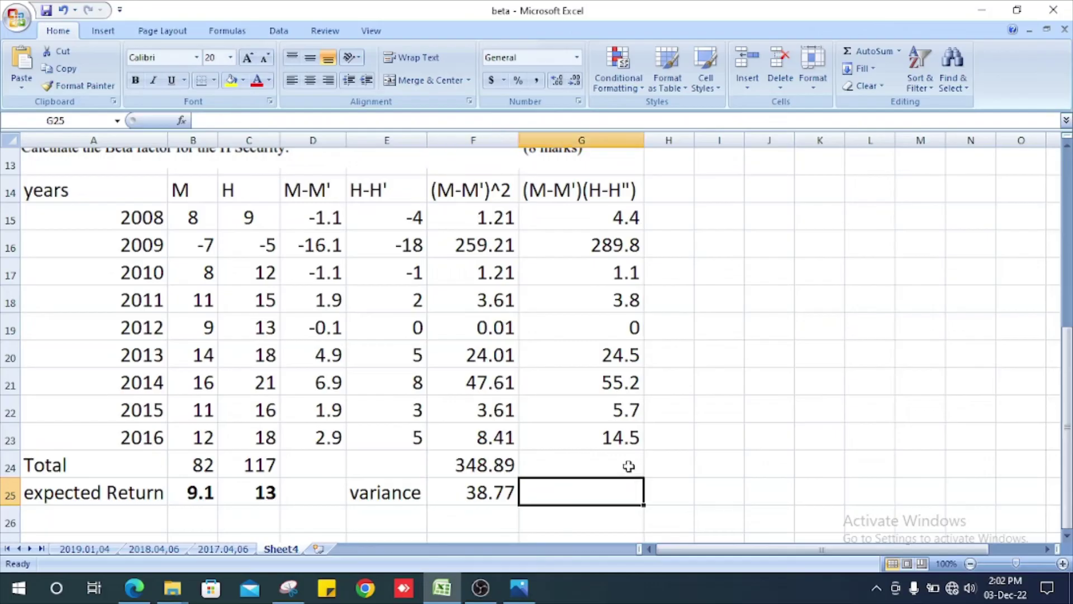
- Total the deviation products to 399 in G24 and show covariance =G24/9 as 44.33 in G25
click(629, 466)
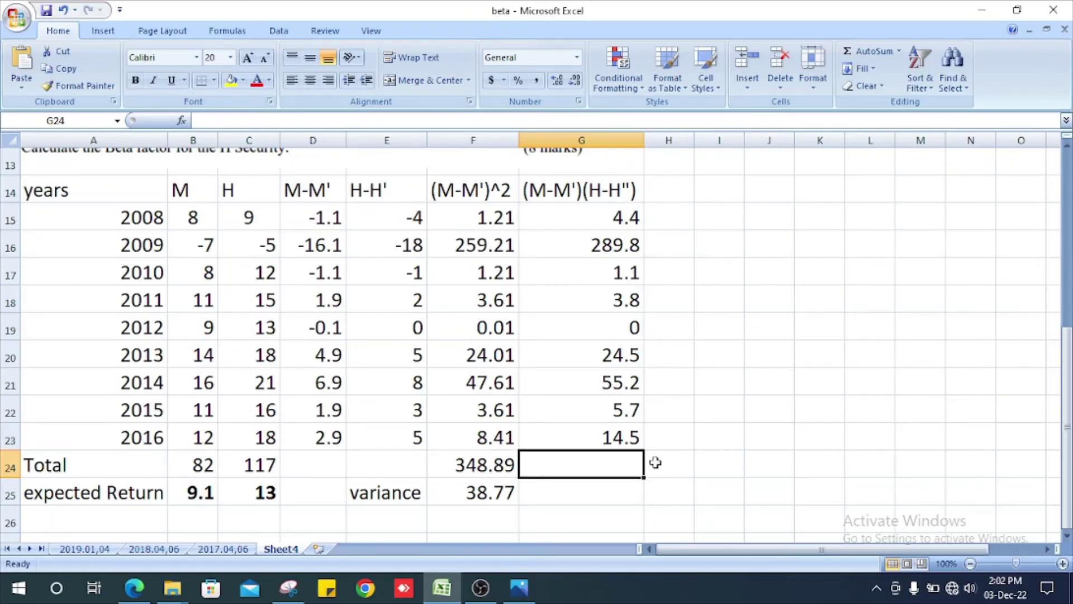
click(870, 52)
key(Return)
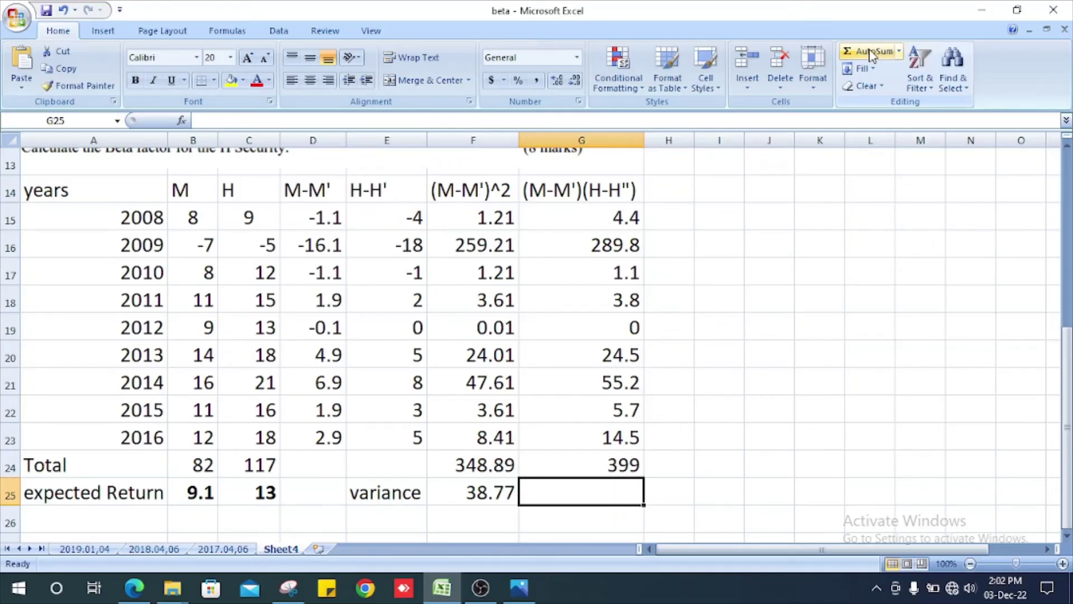
text(=)
key(Up)
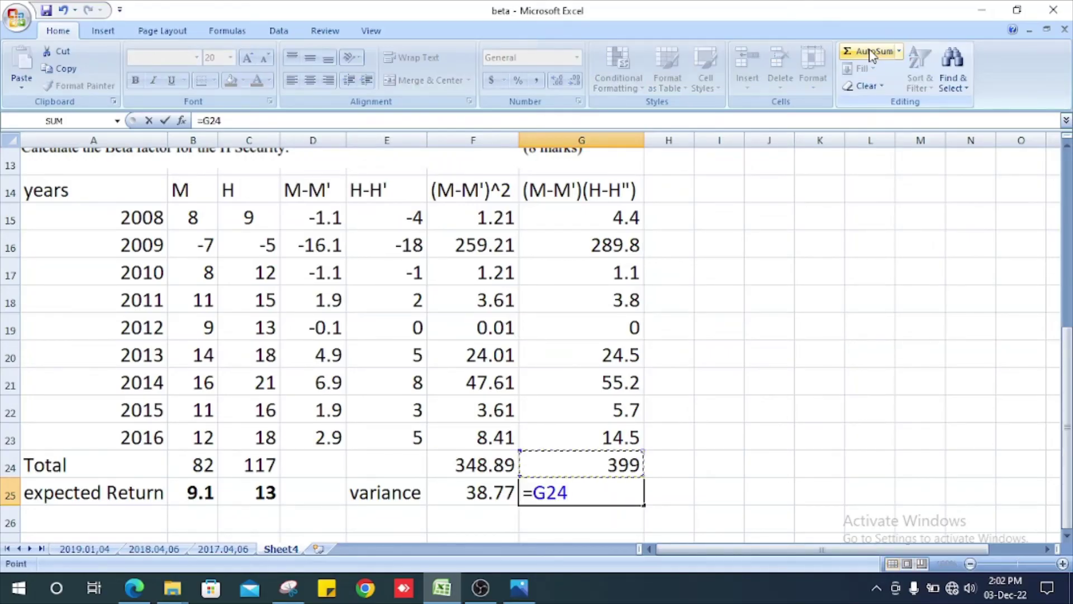
text(/)
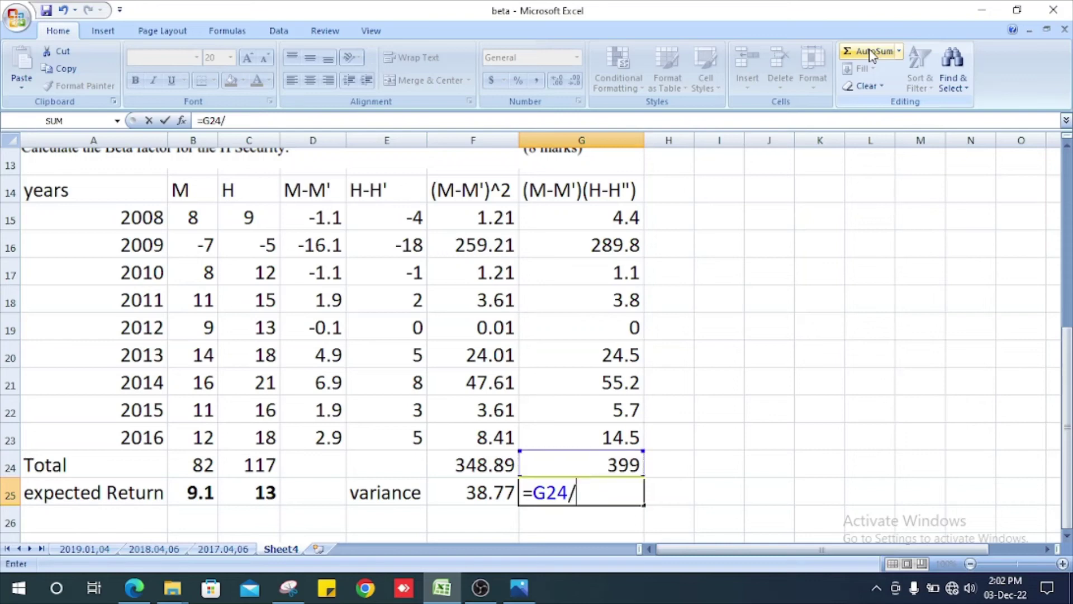
text(9)
key(ctrl+Return)
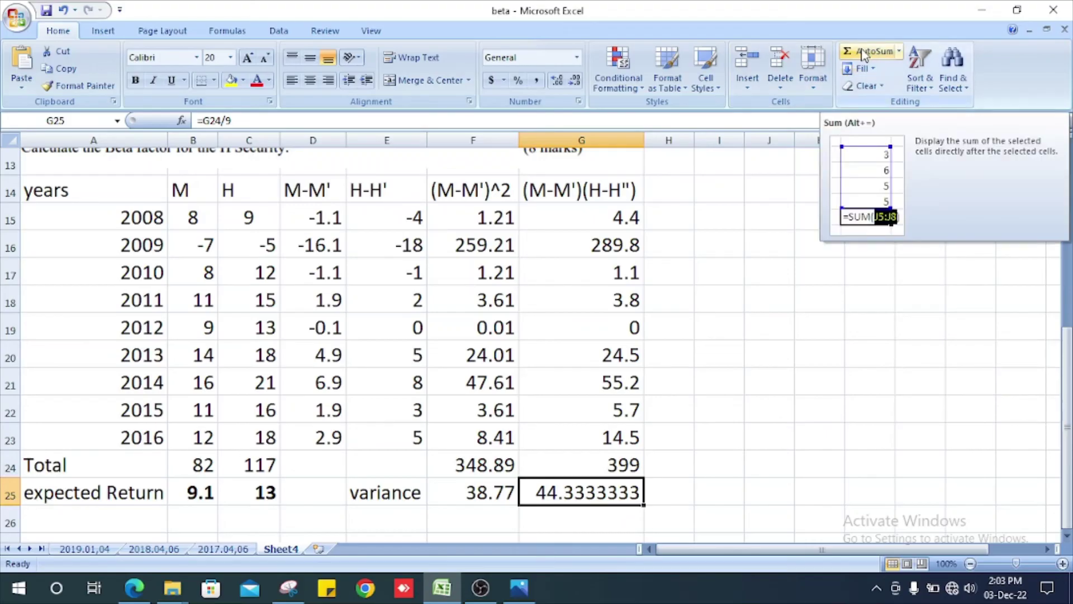
click(575, 81)
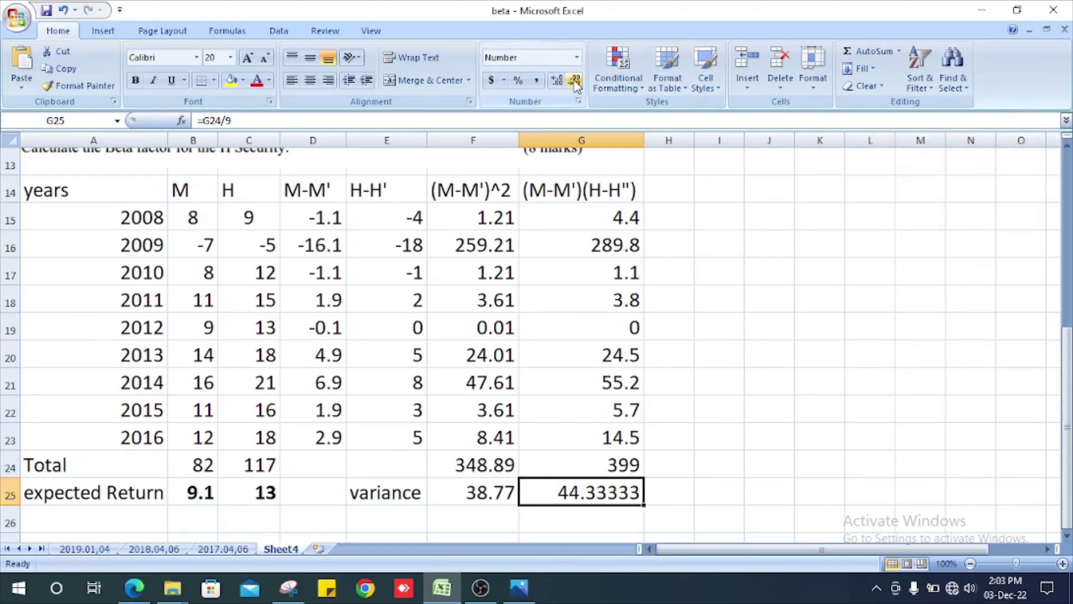
click(575, 81)
click(575, 81)
click(575, 81)
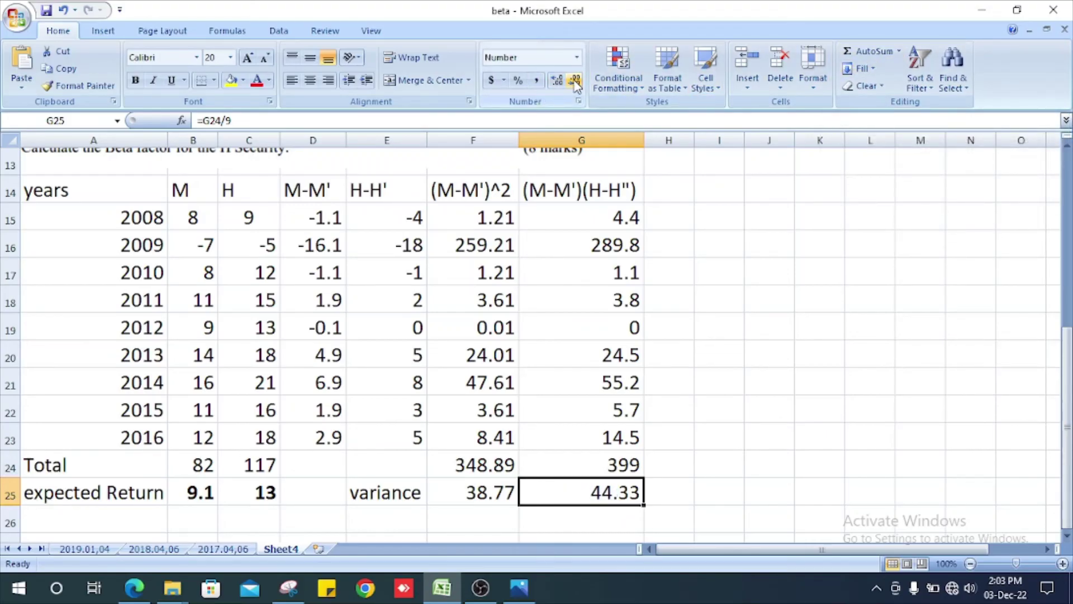
- Label H25 'covariance' and make the E25:H25 variance/covariance row bold
click(670, 486)
text(ca)
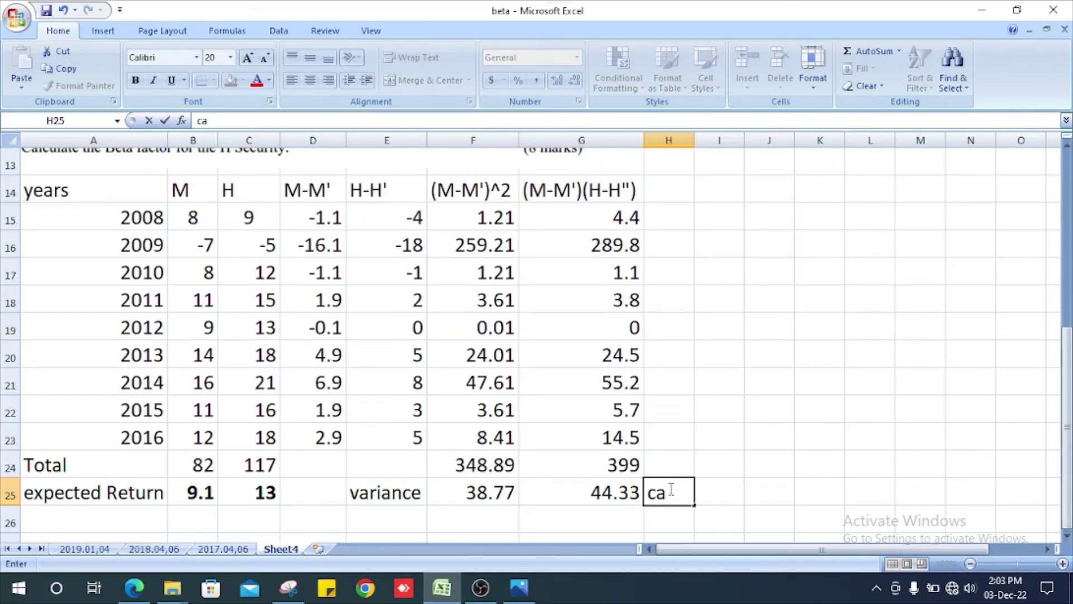
key(BackSpace)
text(ovariance)
key(Return)
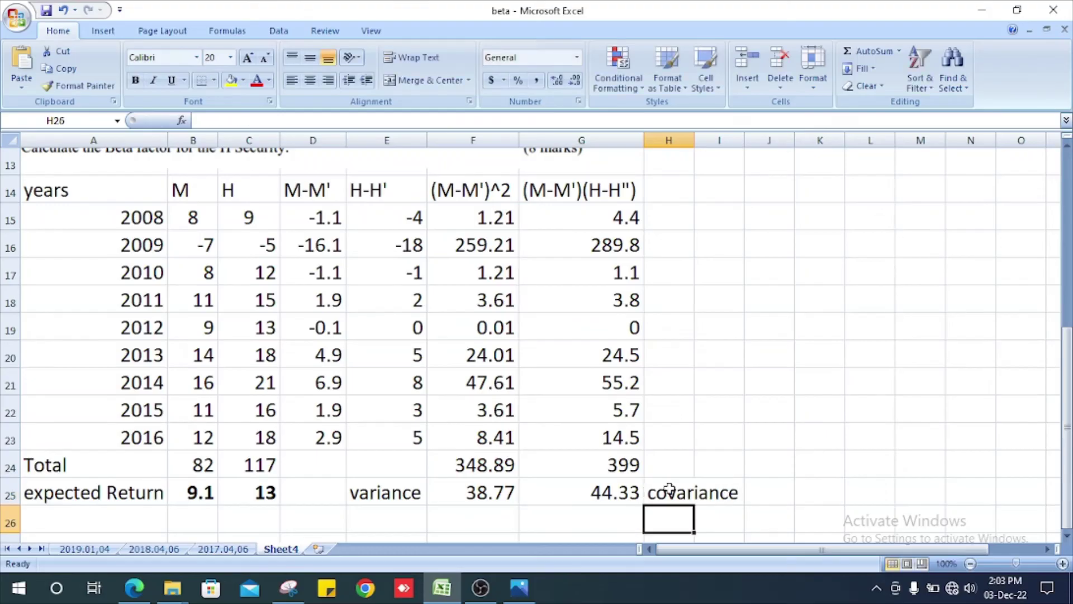
key(Left)
key(Left)
key(Left)
key(Up)
key(shift+Right)
key(shift+Right)
key(shift+Right)
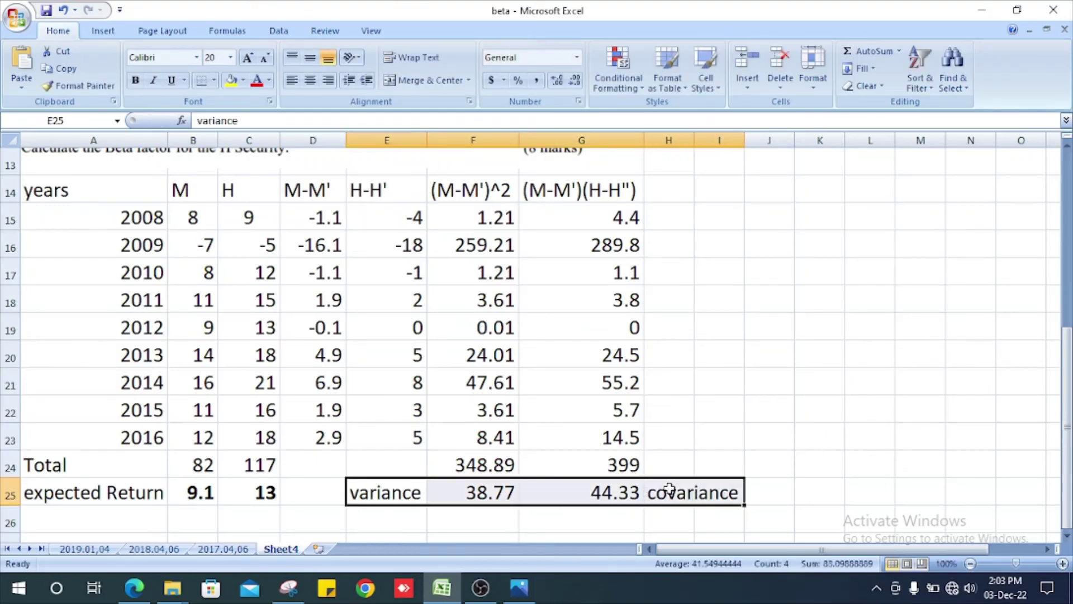
key(ctrl+b)
key(Up)
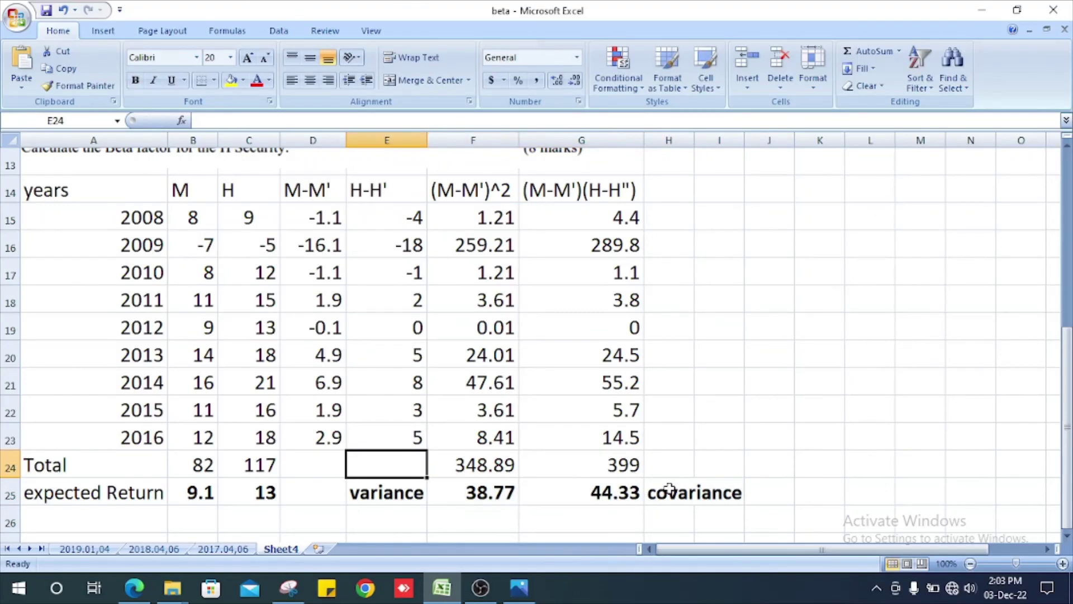
- Enter the covariance 44.33 in L7 beside the beta formula
scroll(770, 474, up, 2)
scroll(770, 474, up, 2)
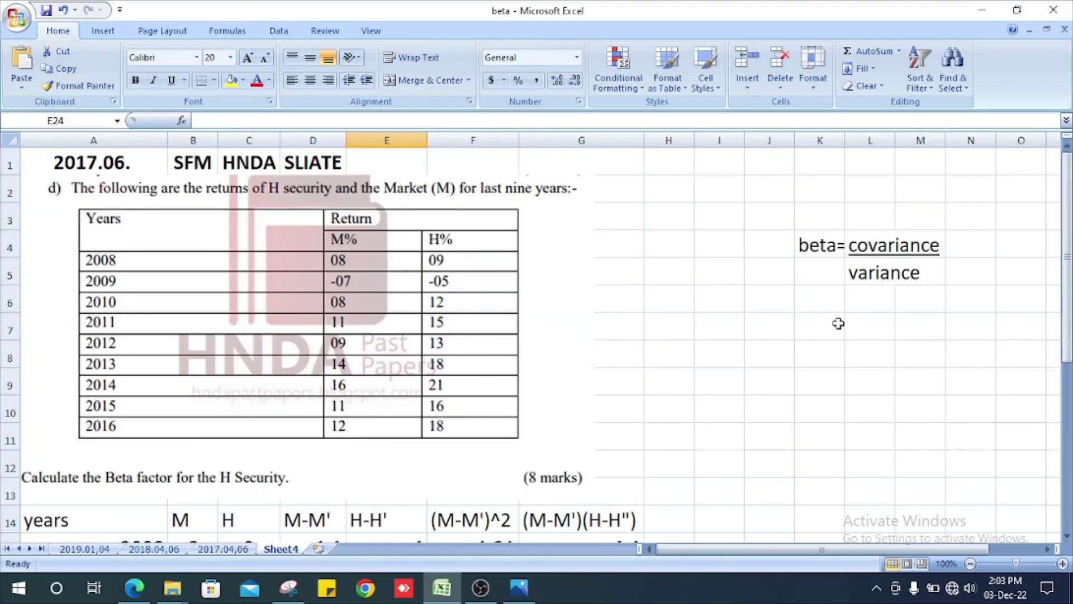
click(841, 323)
click(851, 323)
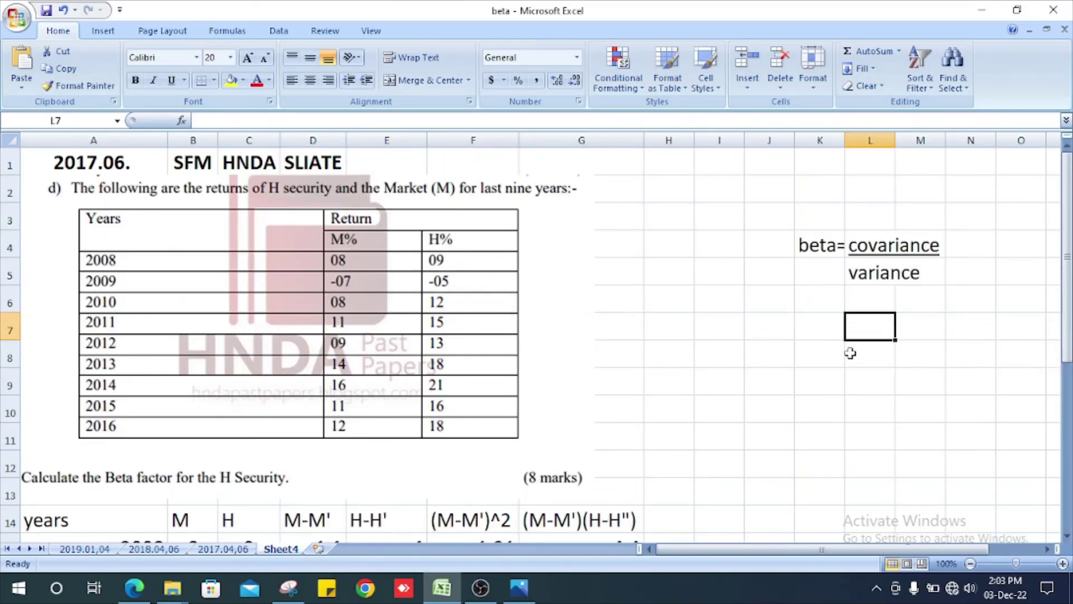
scroll(850, 353, down, 4)
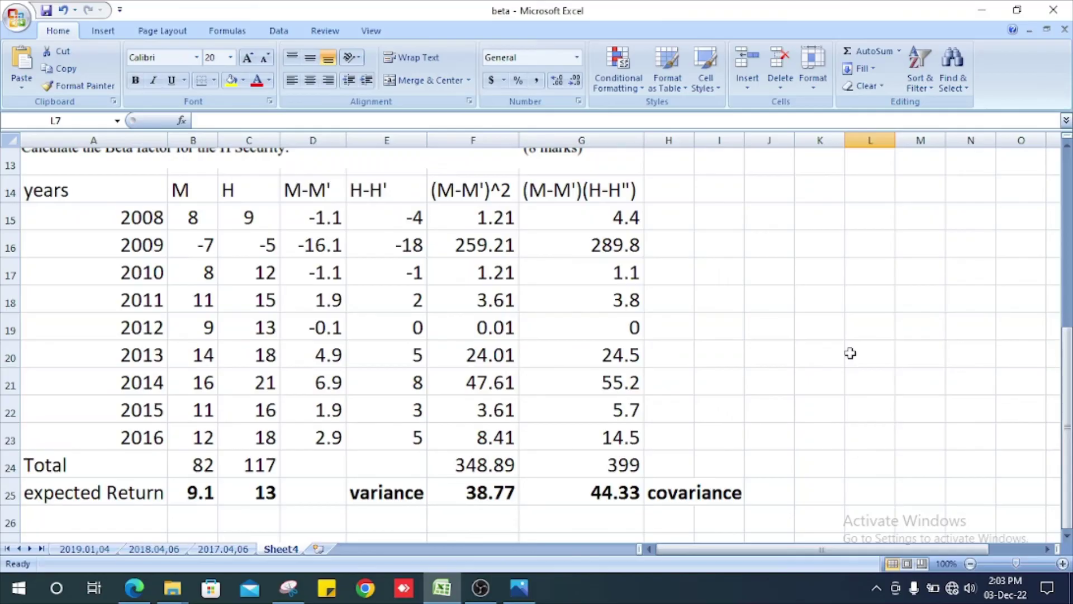
scroll(850, 354, up, 4)
text(44)
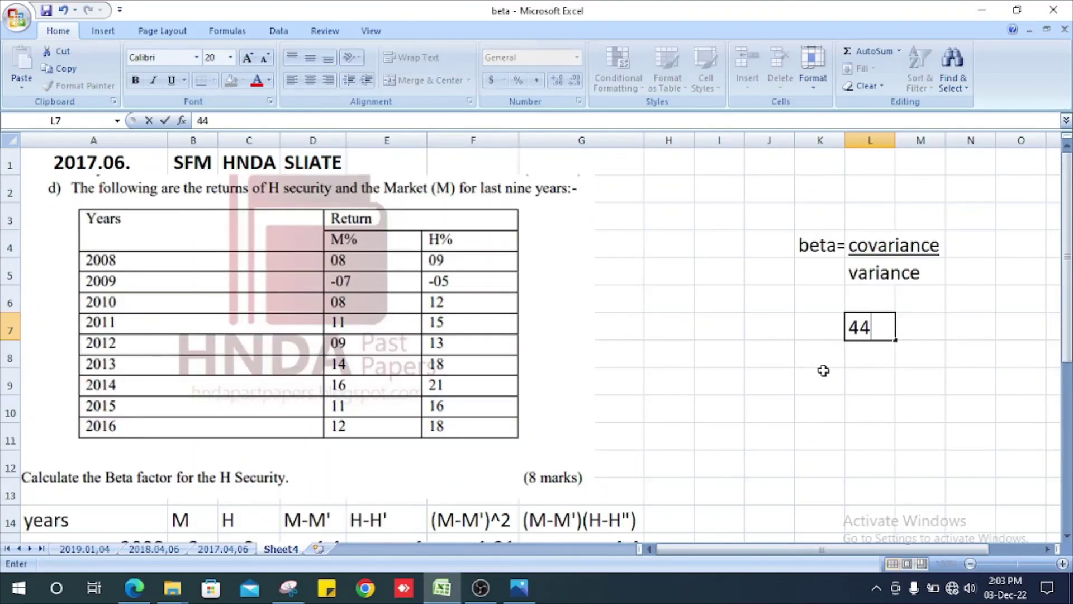
text(.33)
key(Return)
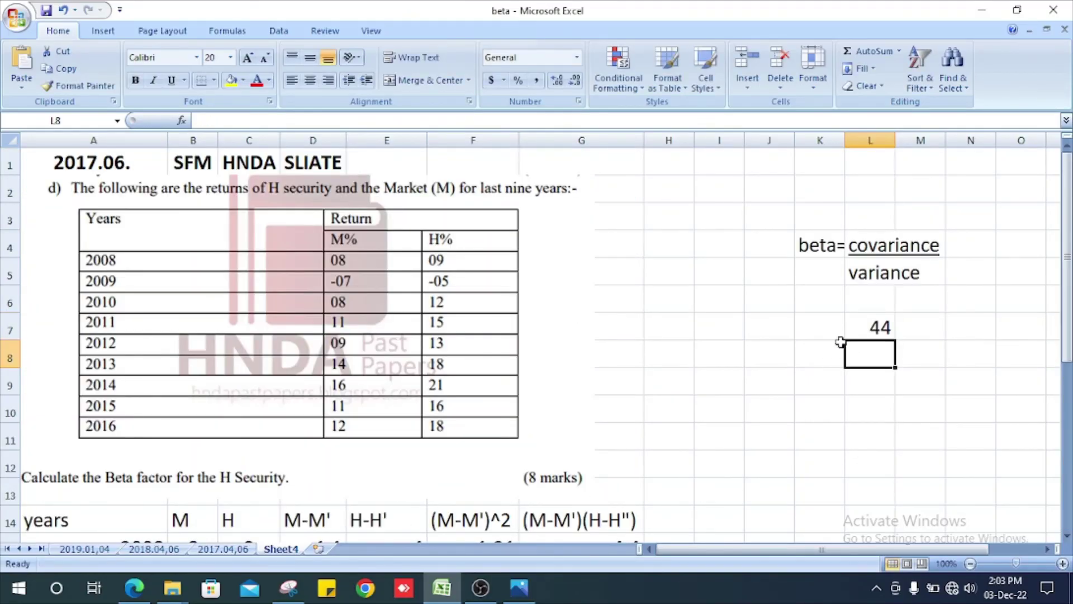
click(850, 335)
click(557, 80)
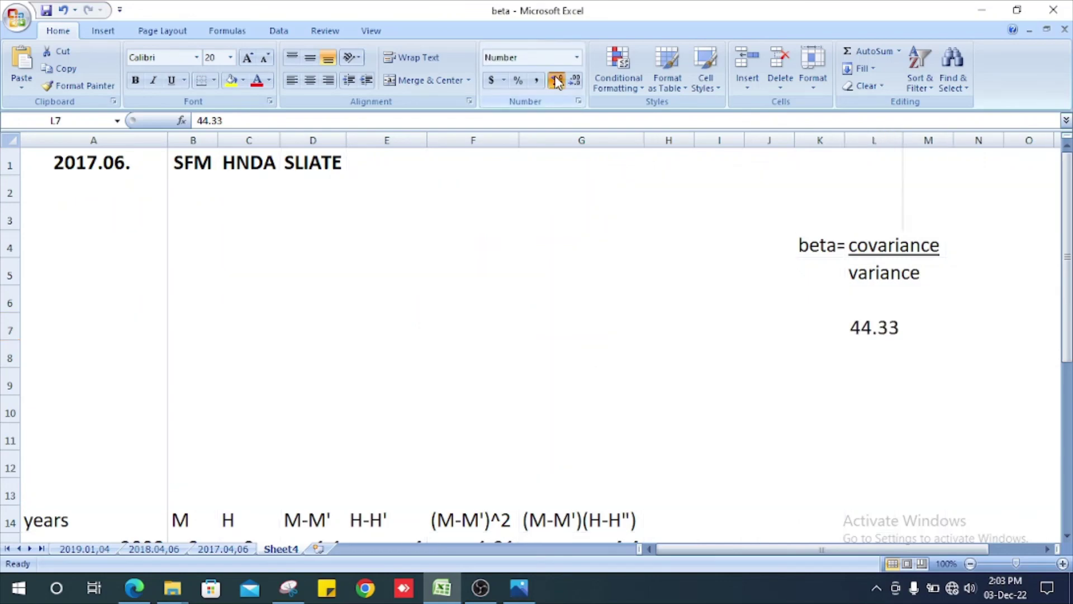
- Enter the variance 38.77 in L8 and underline the 44.33 numerator
scroll(653, 364, down, 2)
scroll(653, 364, down, 4)
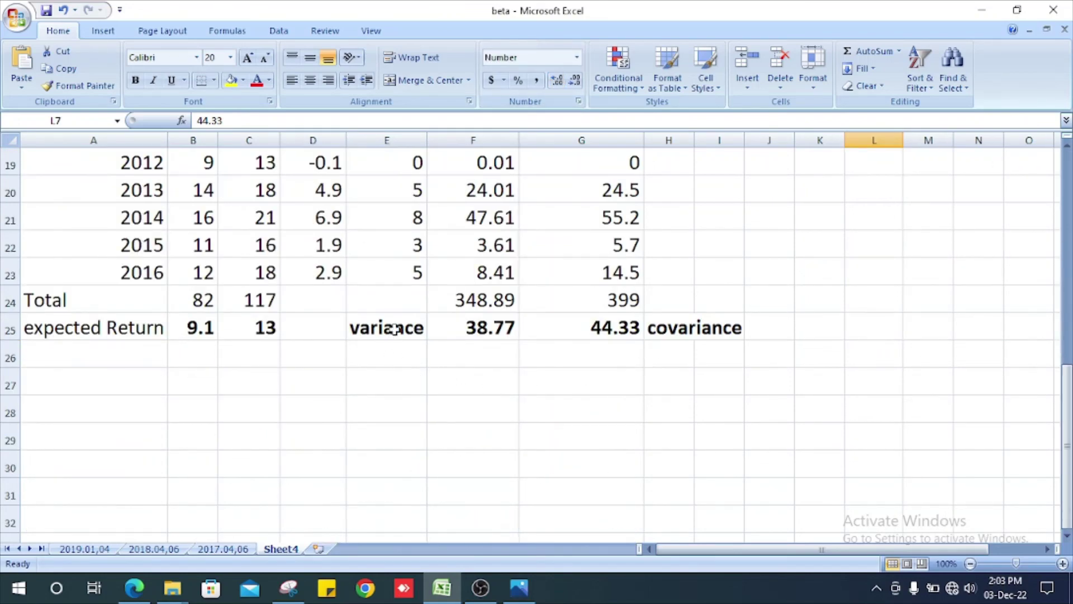
scroll(680, 355, up, 6)
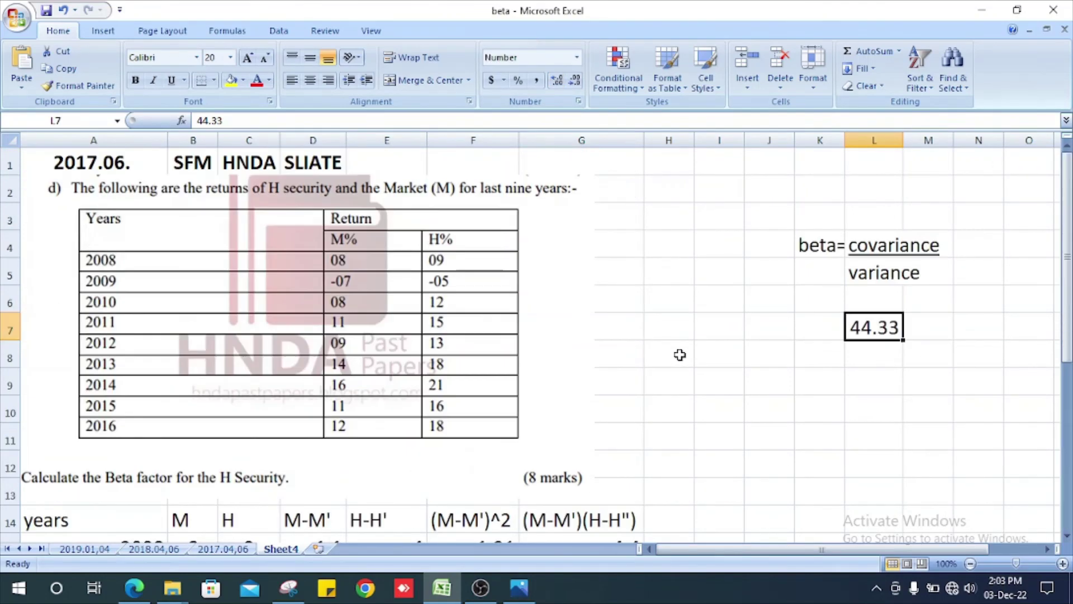
click(862, 354)
text(38.7)
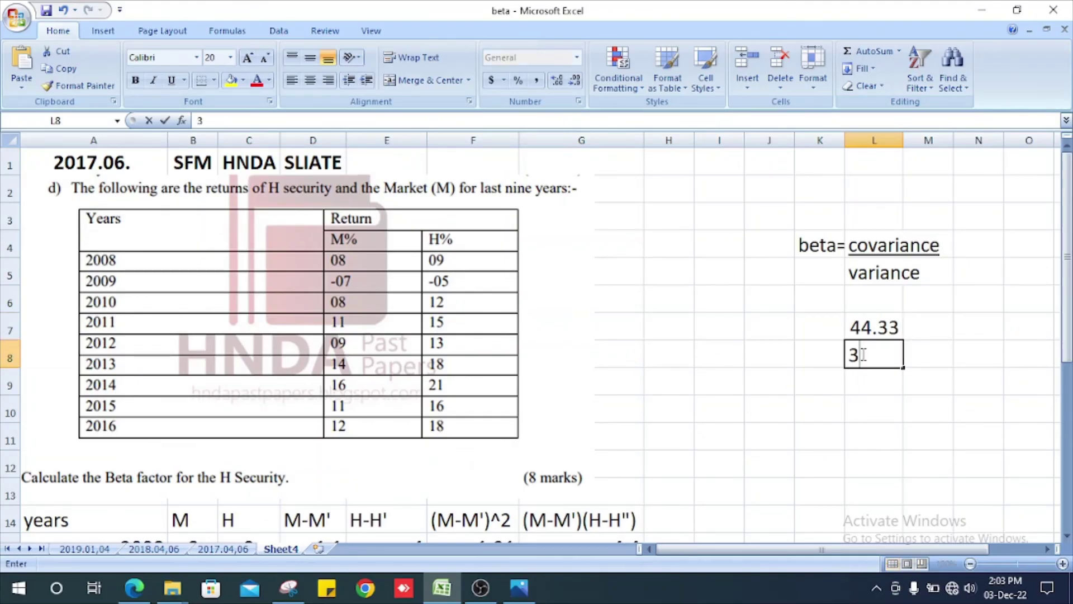
key(BackSpace)
text(8)
key(Return)
key(Up)
key(Up)
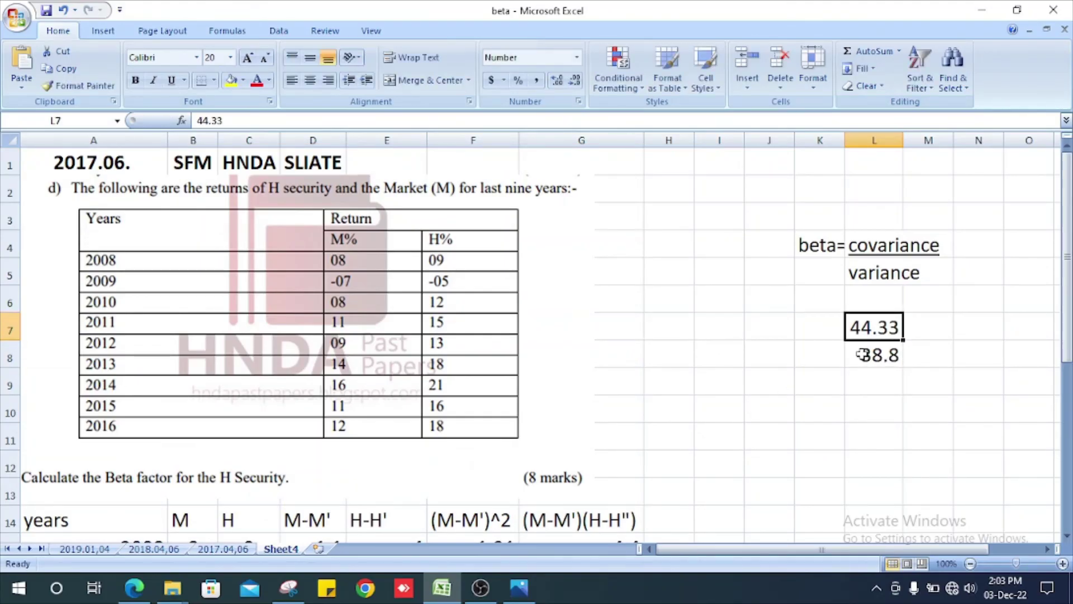
key(ctrl+u)
- Compute beta in L9 with the formula =L7/L8
key(Down)
key(Down)
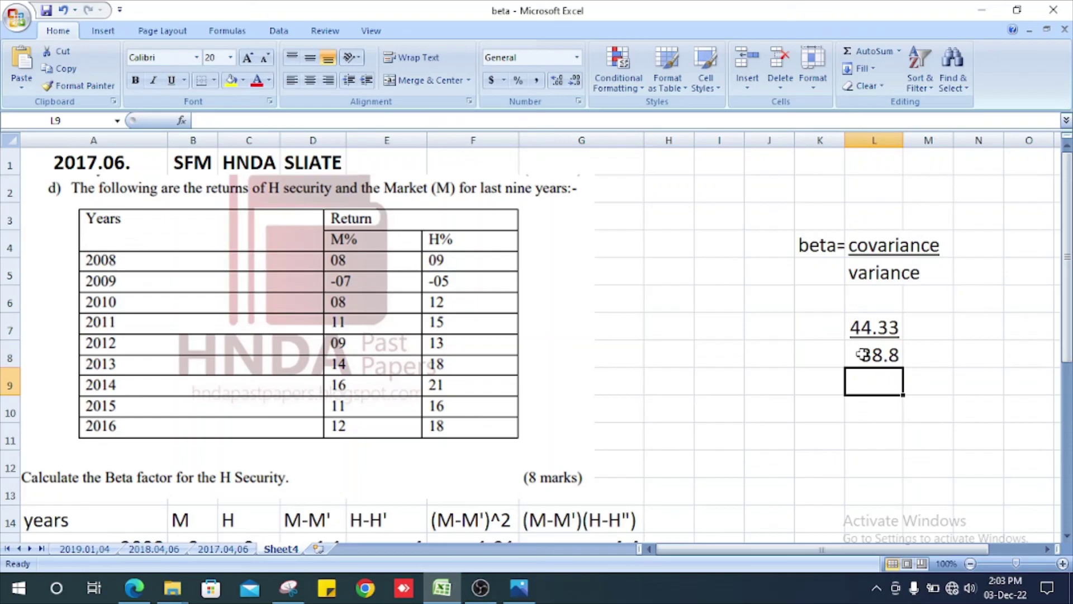
text(=)
key(Up)
key(Up)
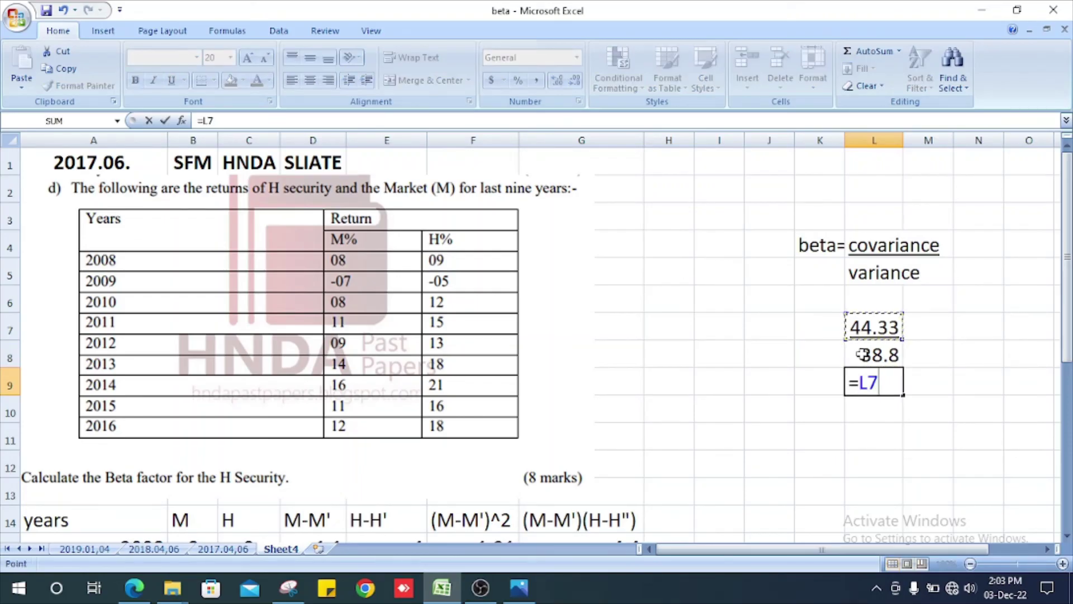
text(/)
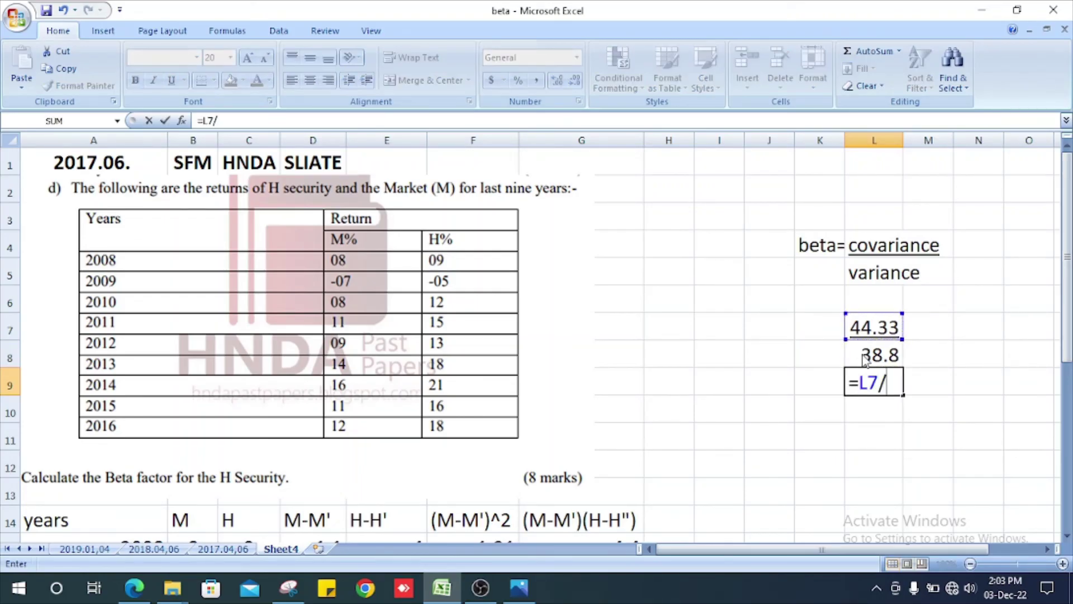
key(Up)
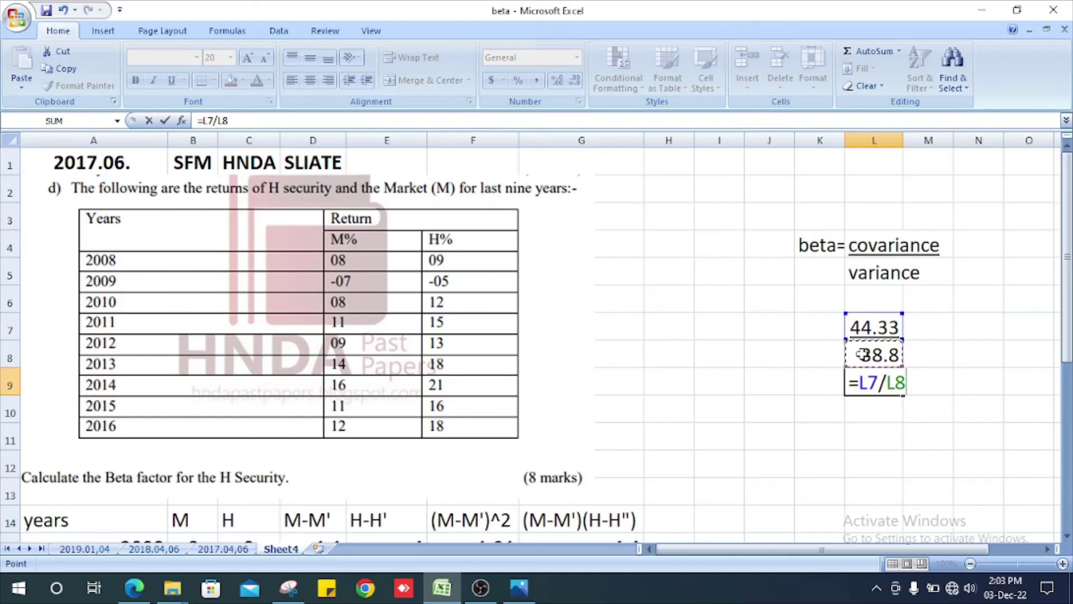
key(Return)
- Show the variance as 38.77 and highlight the 1.14 beta result yellow
click(882, 391)
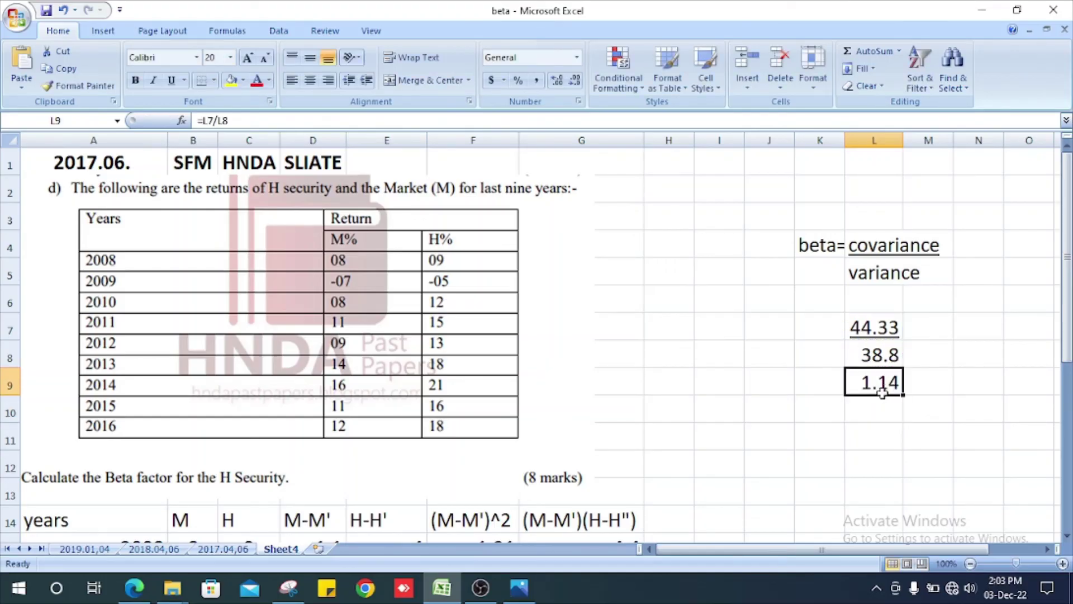
click(873, 364)
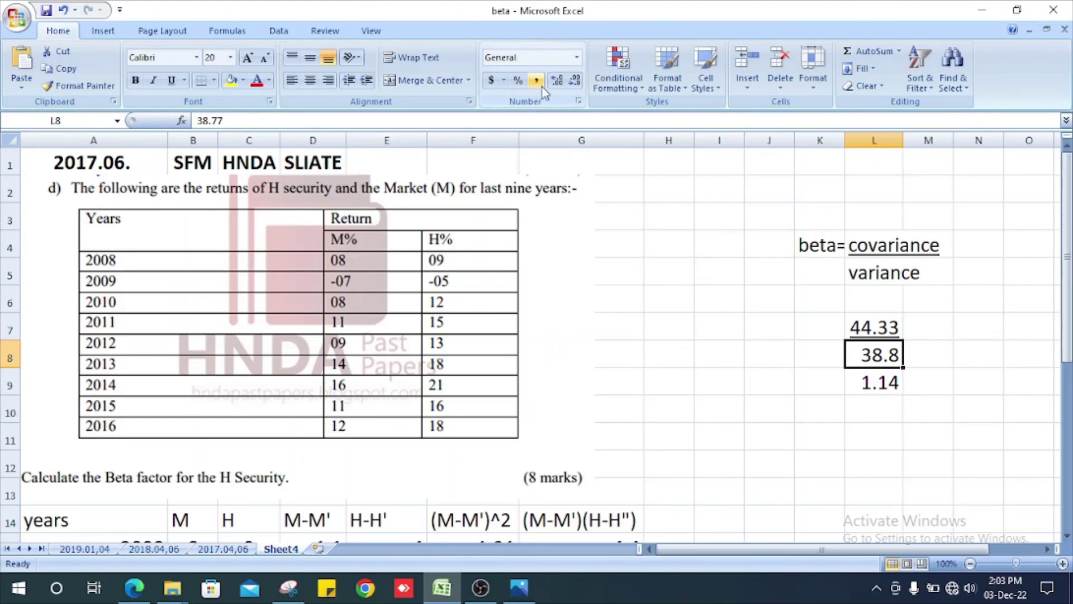
click(557, 80)
click(874, 385)
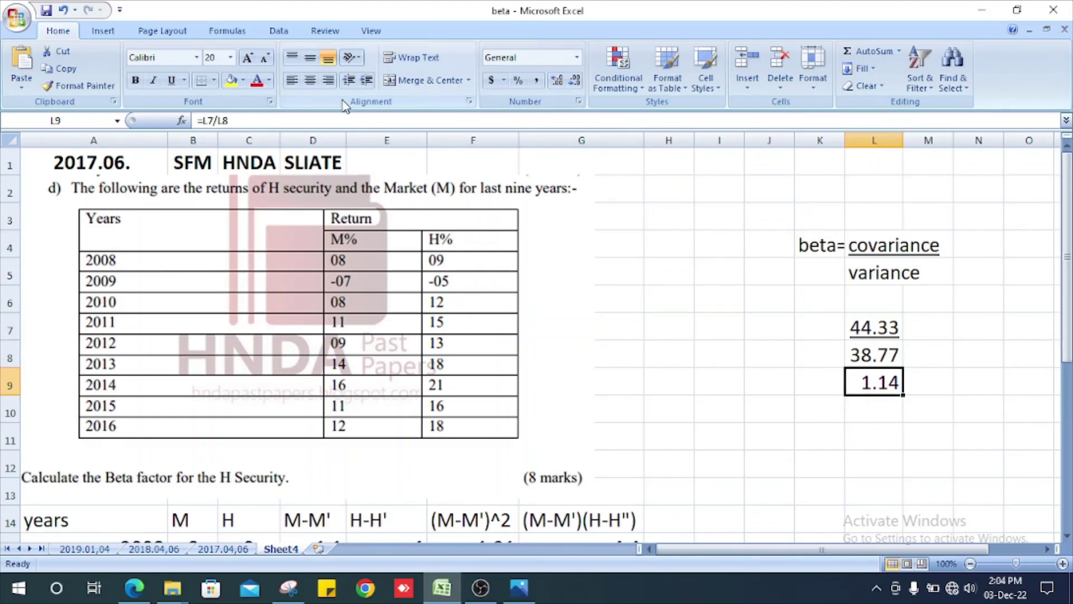
click(230, 80)
click(875, 445)
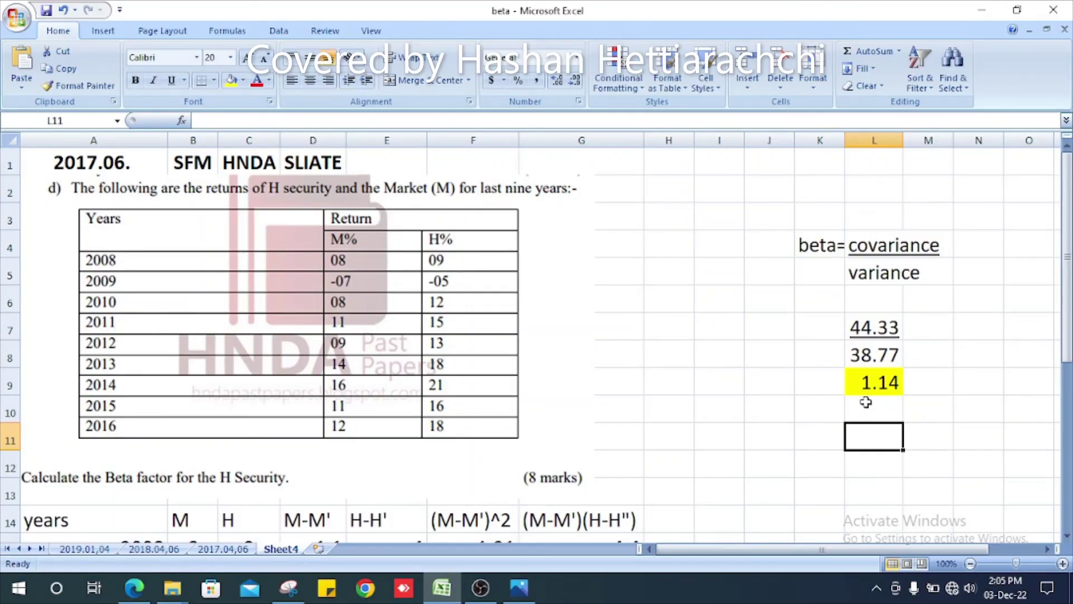